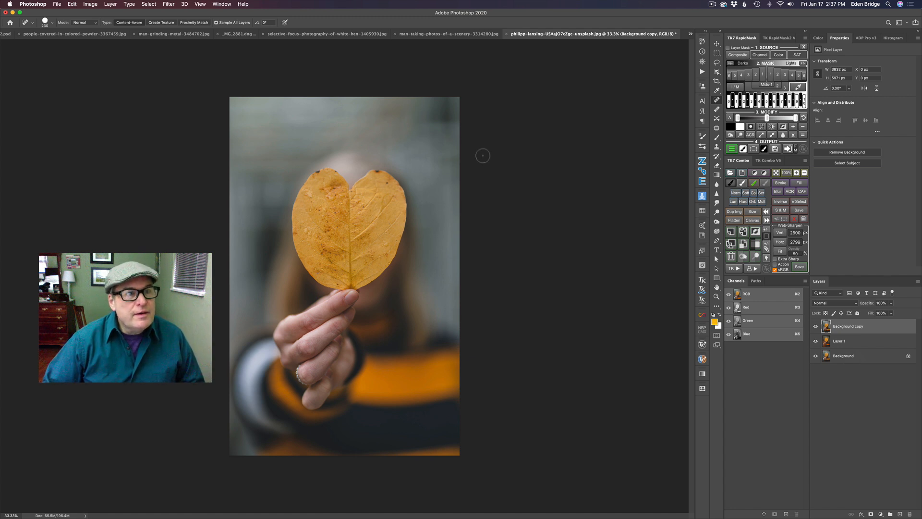
Open the Background copy layer in the Topaz Studio 2 filter and add a Texture filter to the image
click(169, 4)
mouse_move(259, 220)
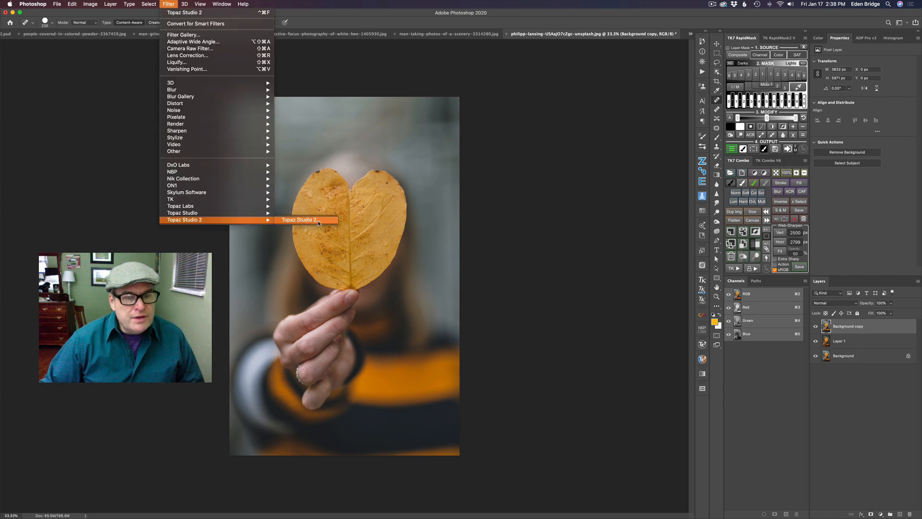
click(299, 220)
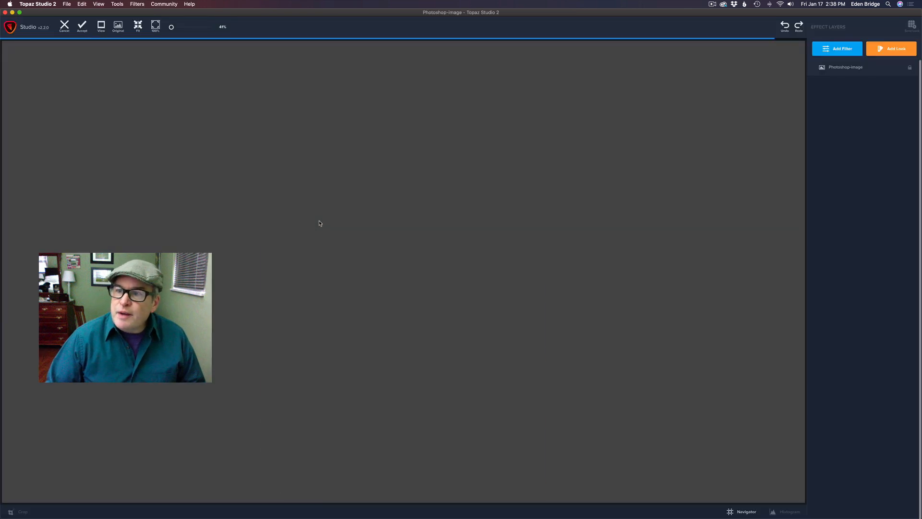
click(847, 50)
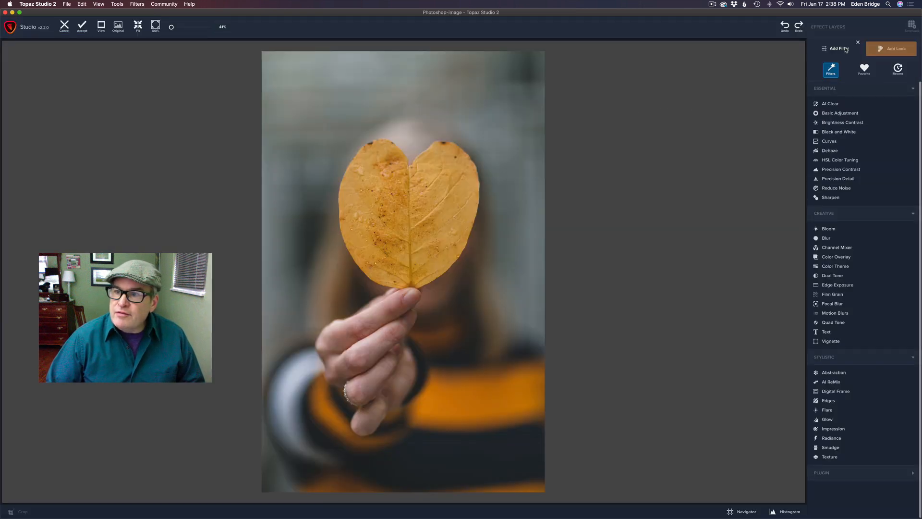
click(830, 457)
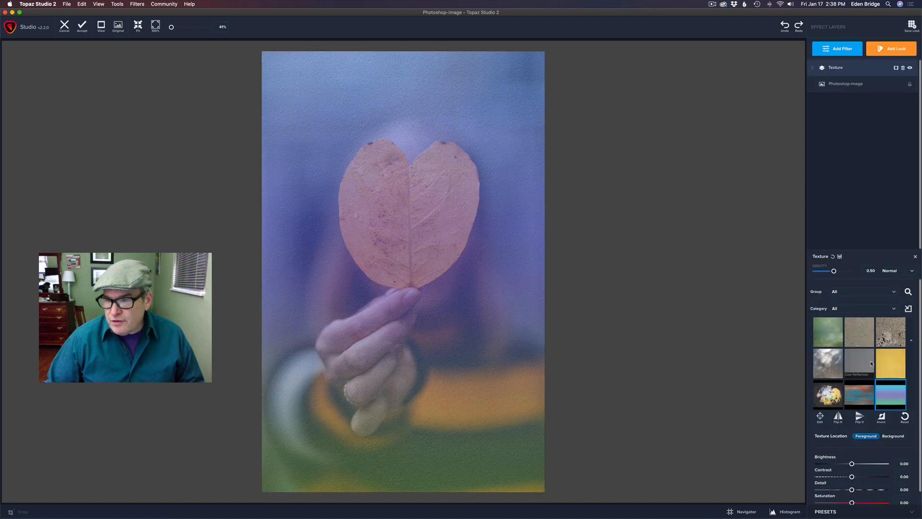
Look through the texture thumbnails and the available texture groups and categories
scroll(858, 369, down, 5)
scroll(858, 369, down, 8)
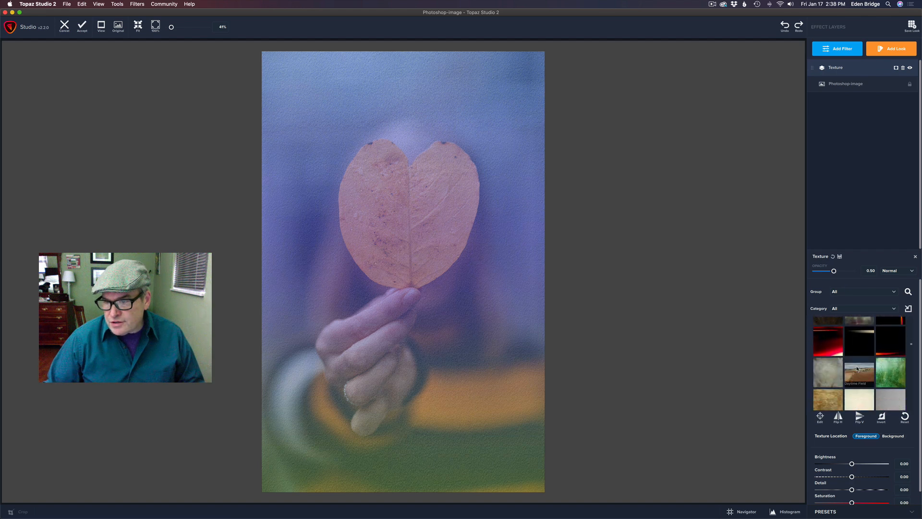
scroll(858, 369, down, 8)
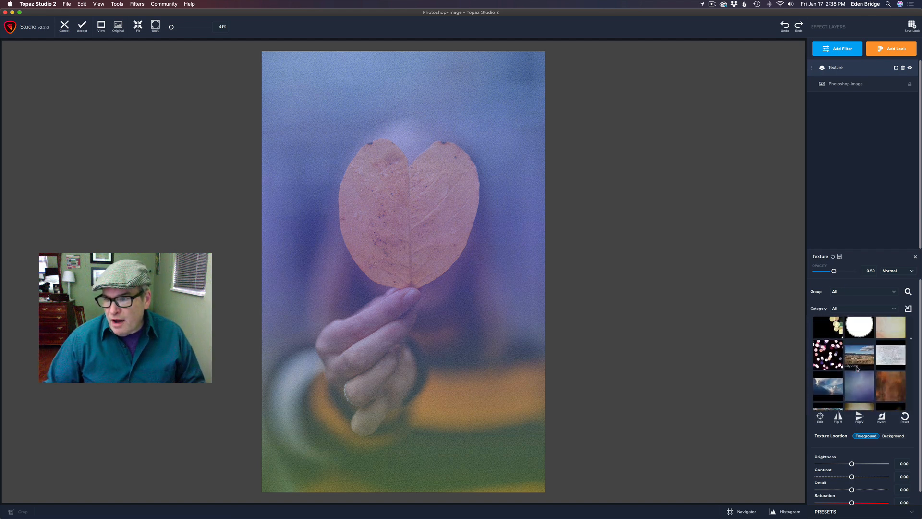
scroll(858, 369, down, 6)
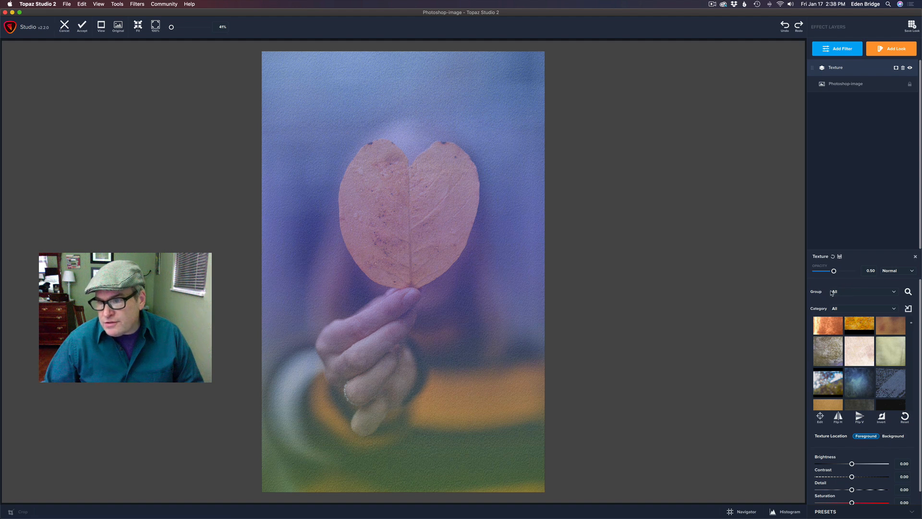
click(895, 293)
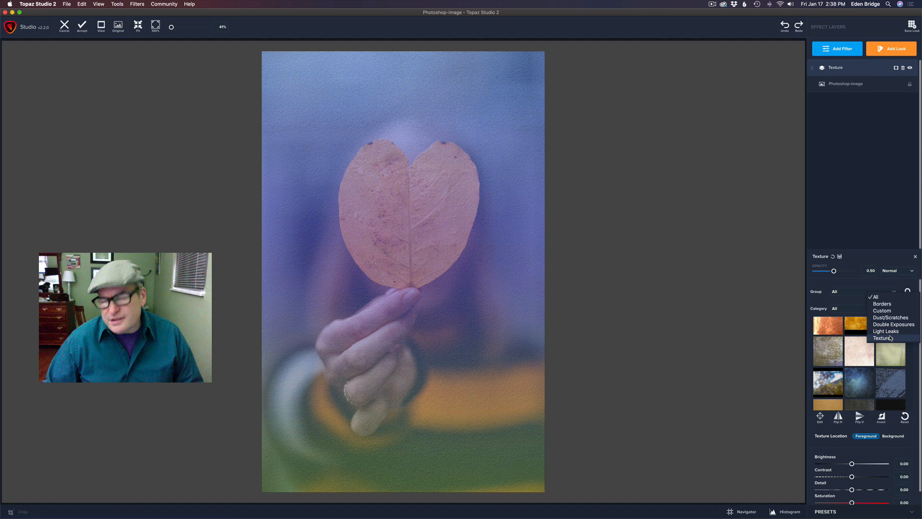
click(859, 284)
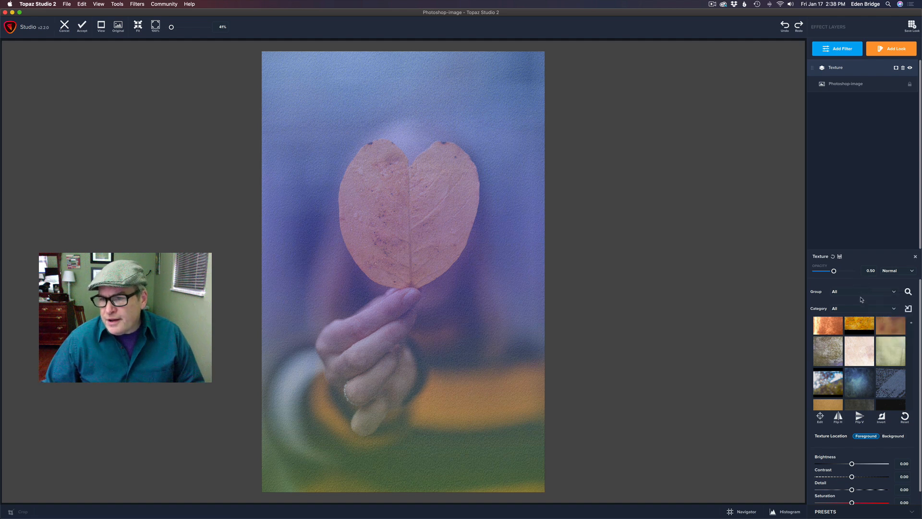
click(873, 309)
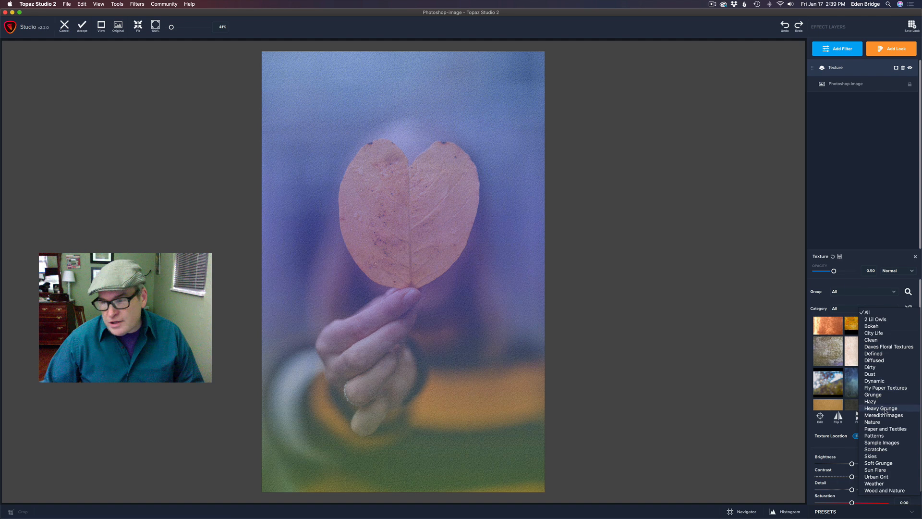
click(844, 284)
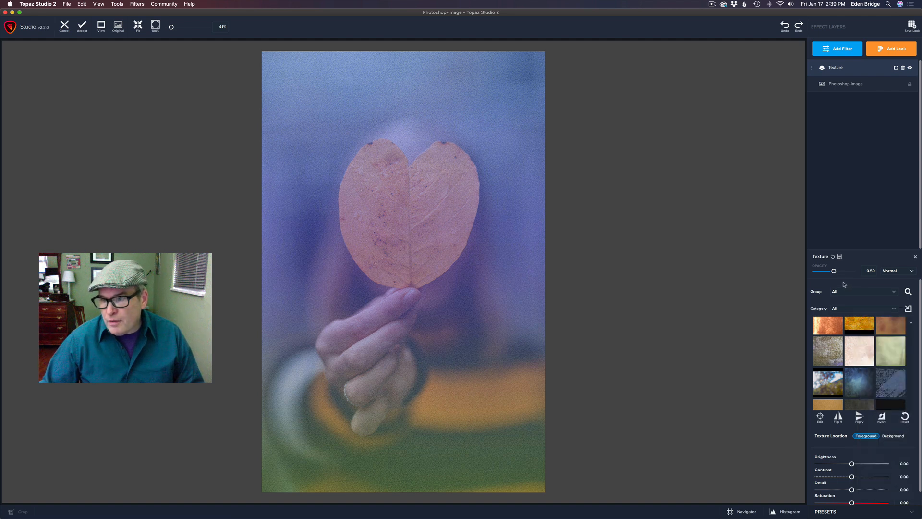
Search the textures for "bottle brush" and apply the plain brown texture
click(908, 292)
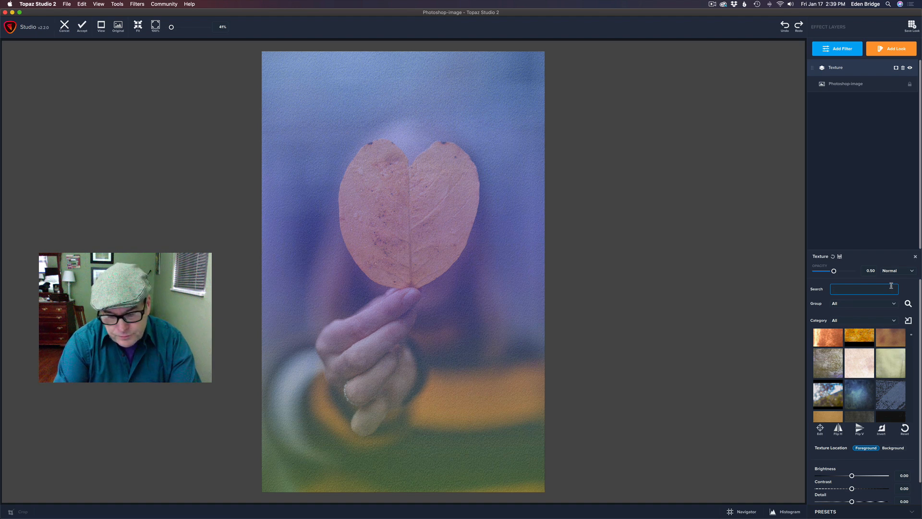
text(bo)
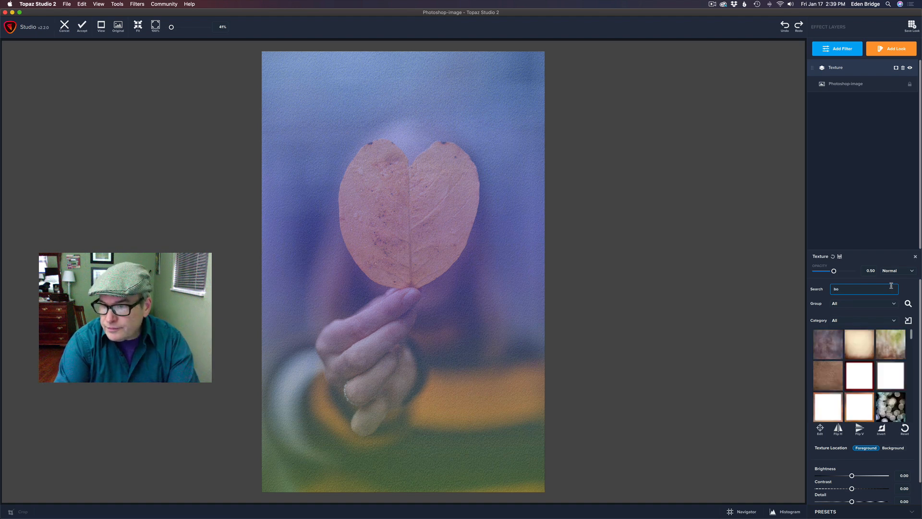
text(ttle b)
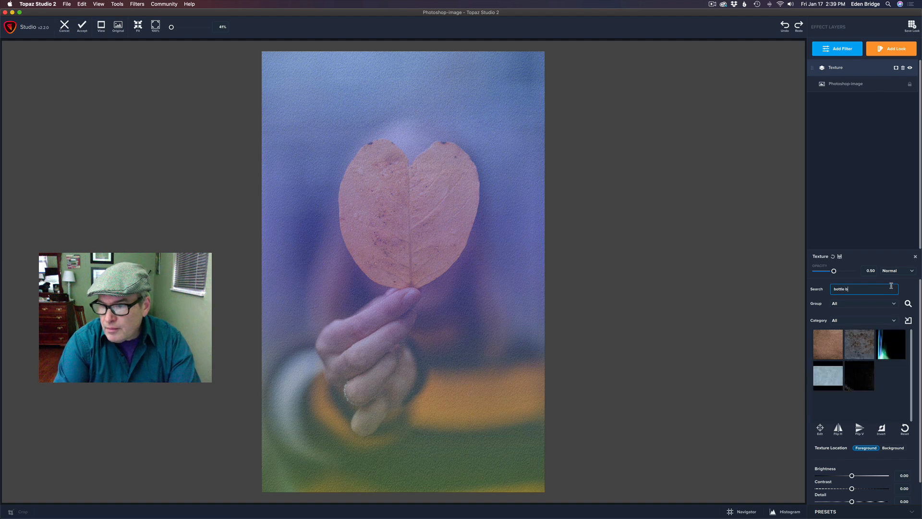
text(rush)
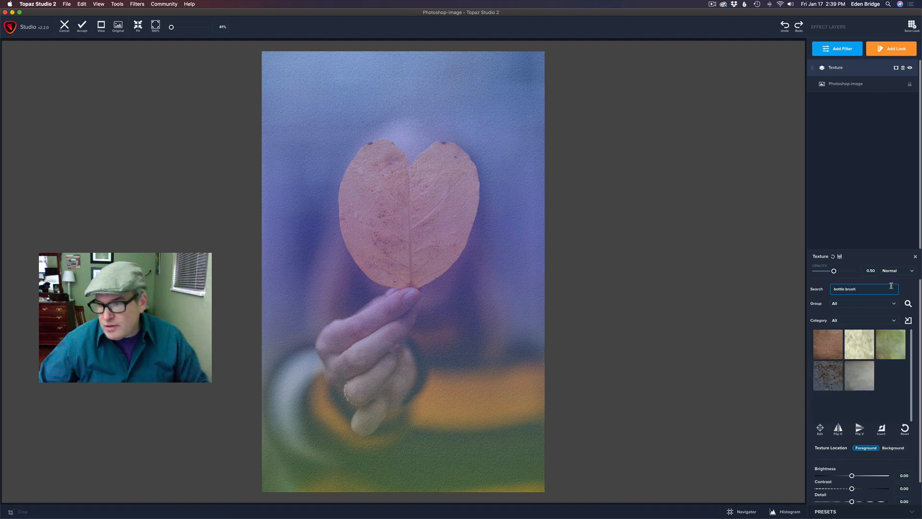
click(829, 340)
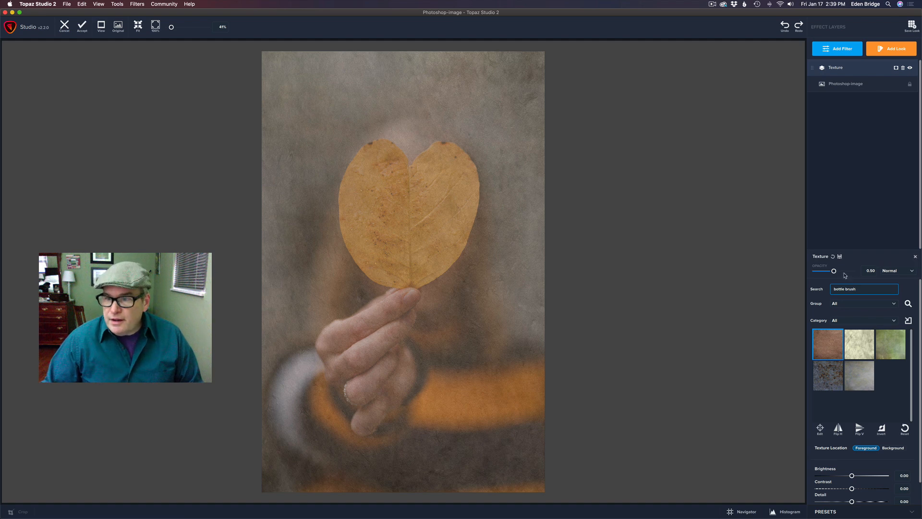
Set the texture's blend mode to Soft Light and its opacity to 1.00
drag(835, 272, 854, 271)
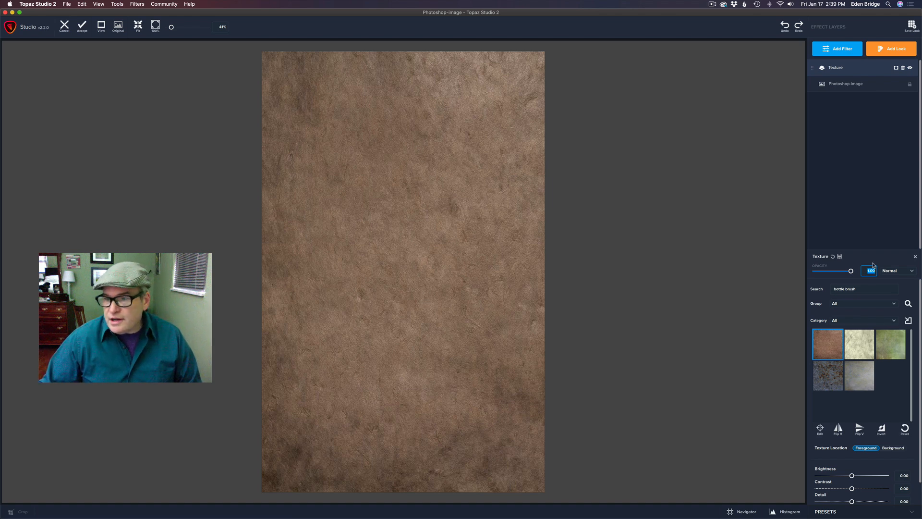
drag(851, 272, 831, 272)
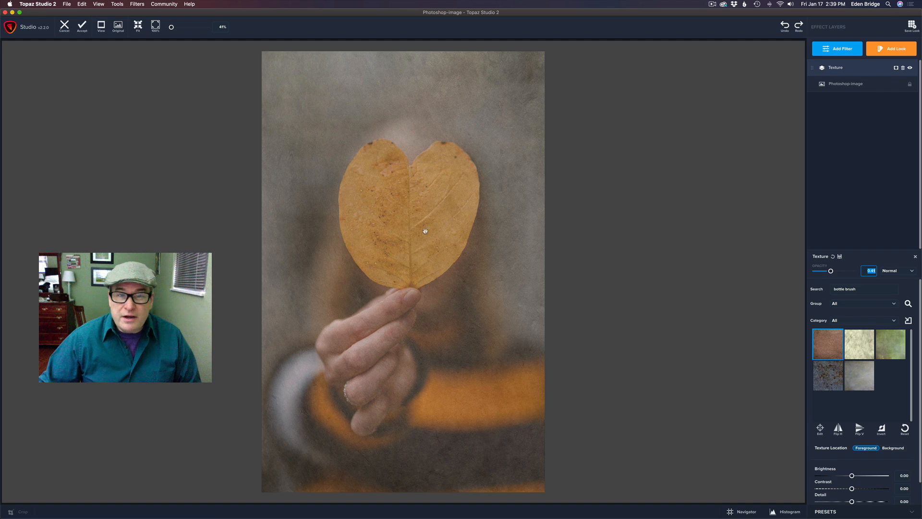
click(912, 271)
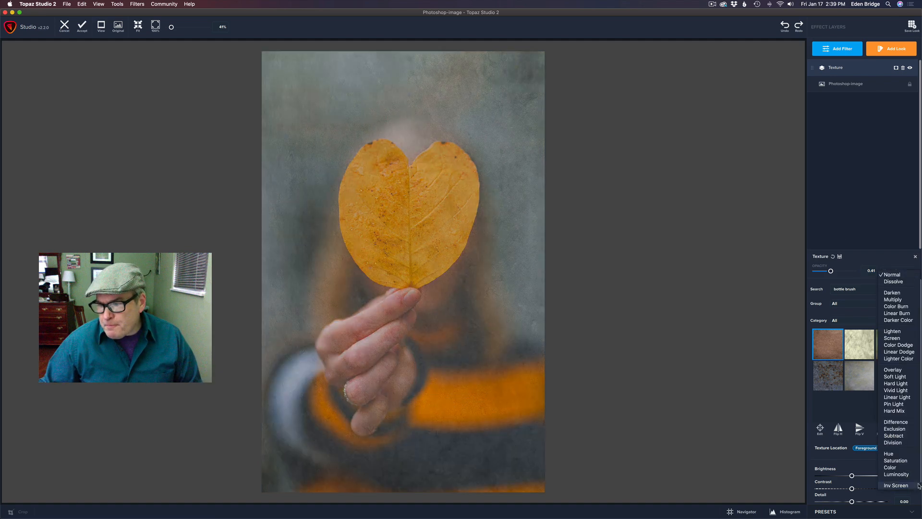
click(895, 376)
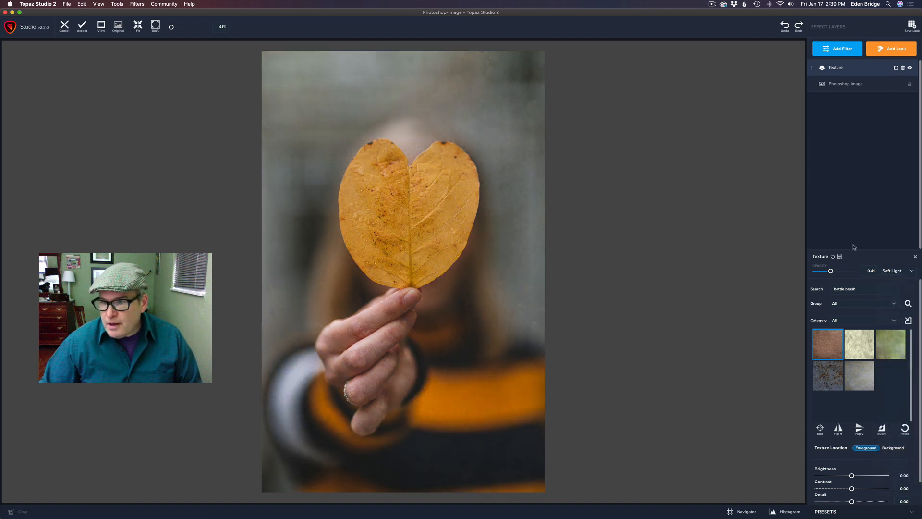
drag(832, 272, 869, 275)
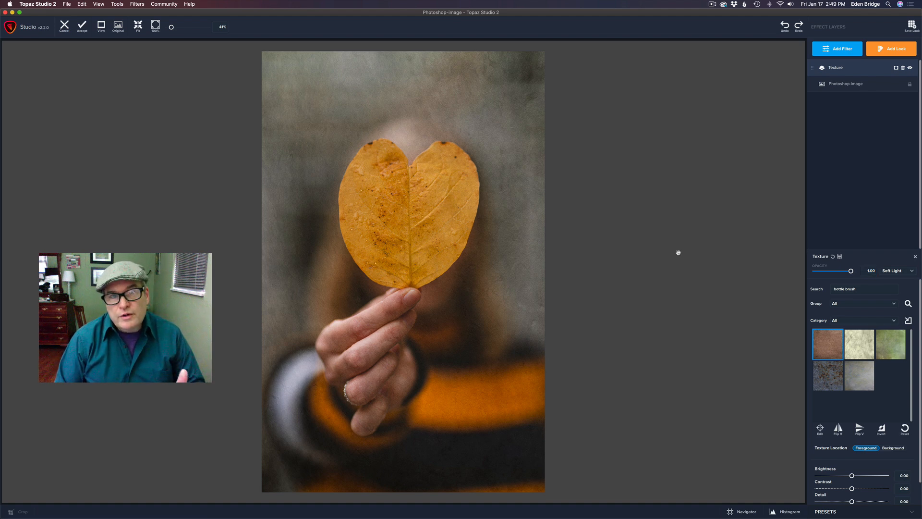
click(912, 271)
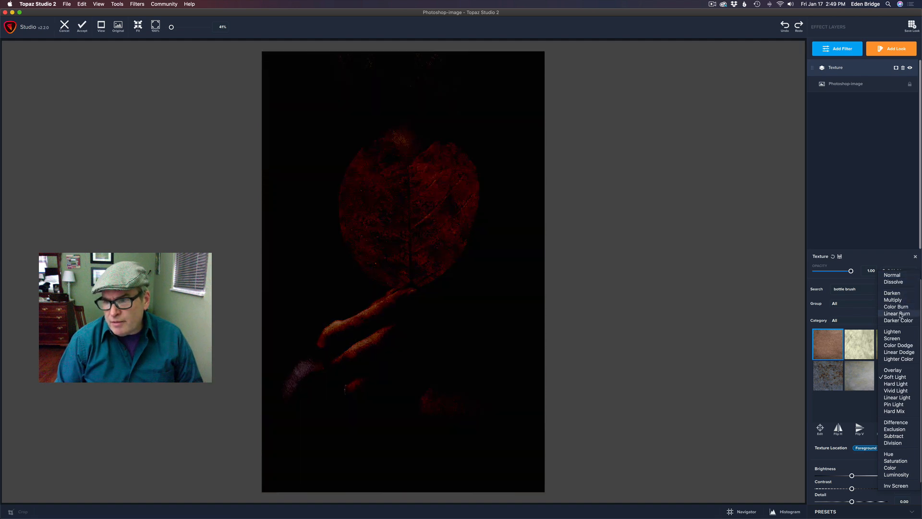
click(895, 378)
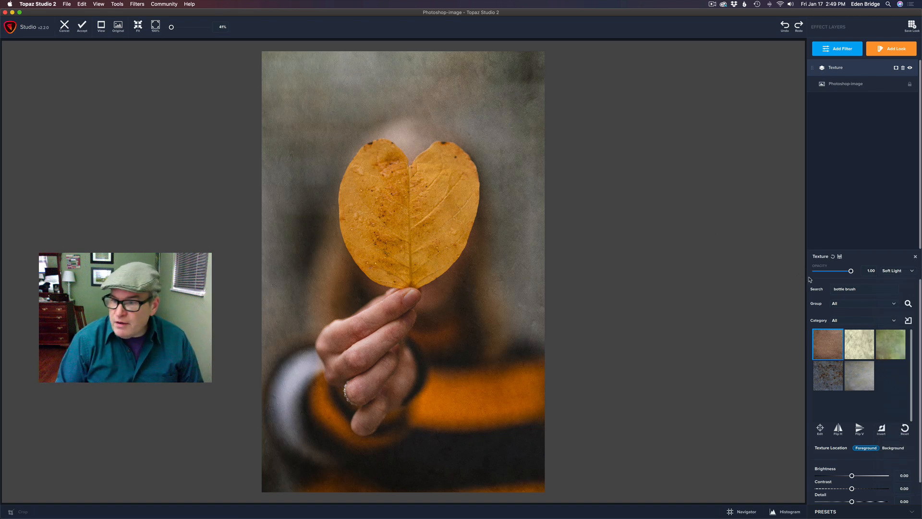
Add a mask to the Texture layer and open the mask for editing
click(896, 68)
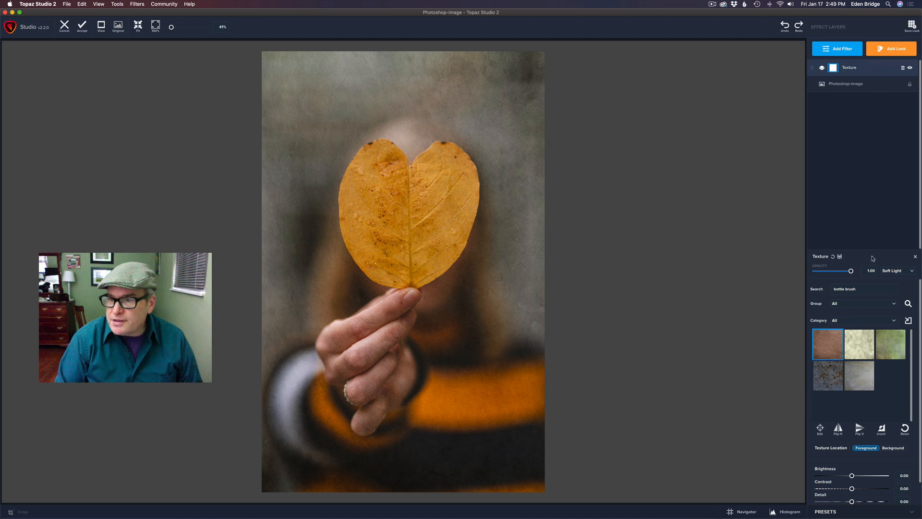
click(916, 258)
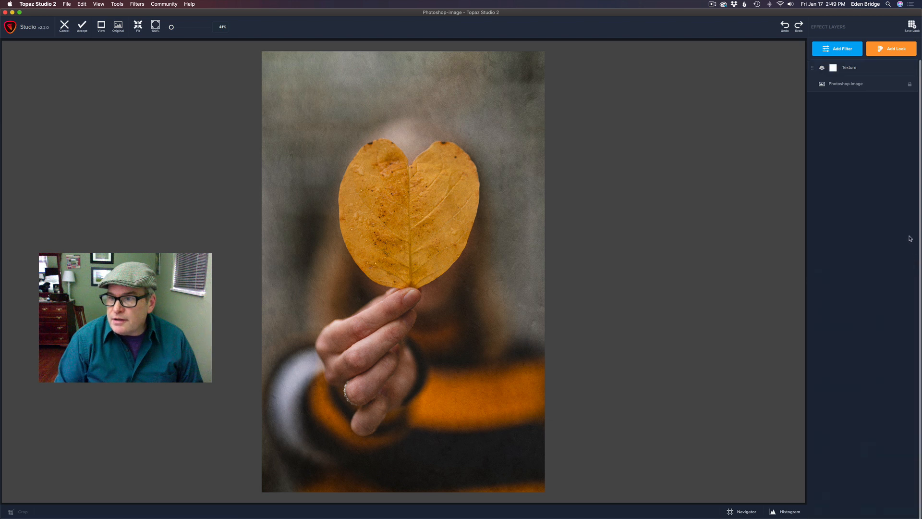
click(868, 68)
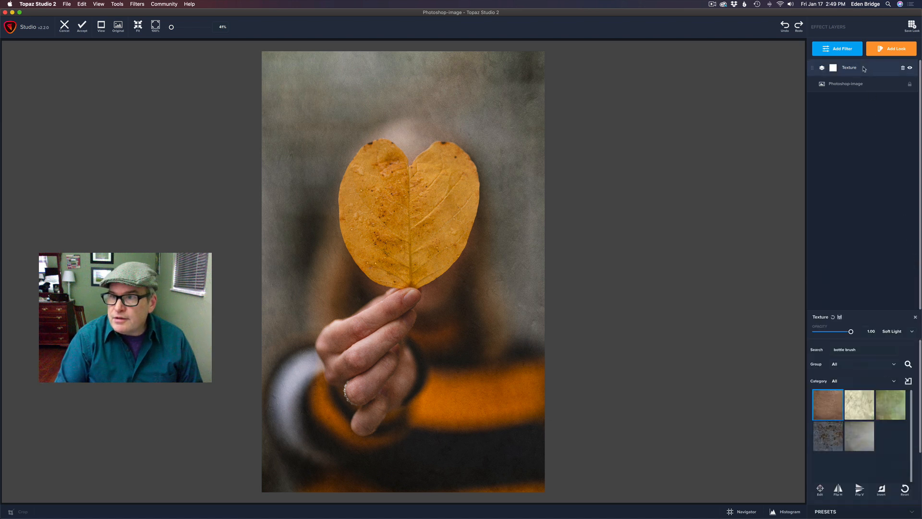
click(834, 68)
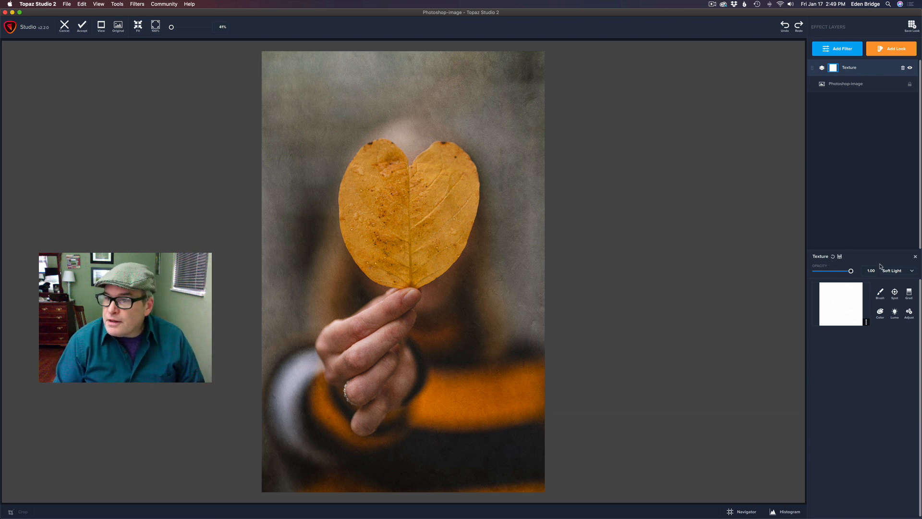
Paint over the whole leaf on the texture mask with the mask brush at 0.51 transparency
click(881, 293)
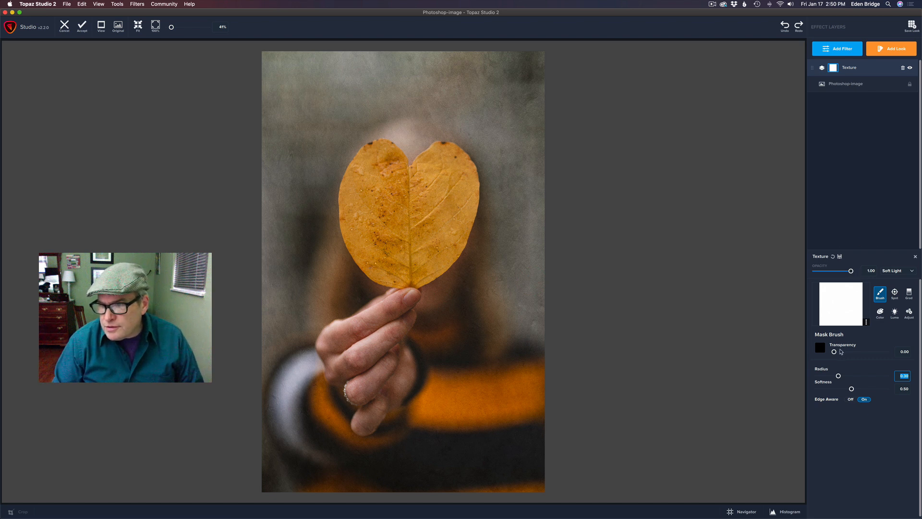
mouse_move(834, 352)
mouse_down()
mouse_move(887, 352)
mouse_move(861, 351)
mouse_up()
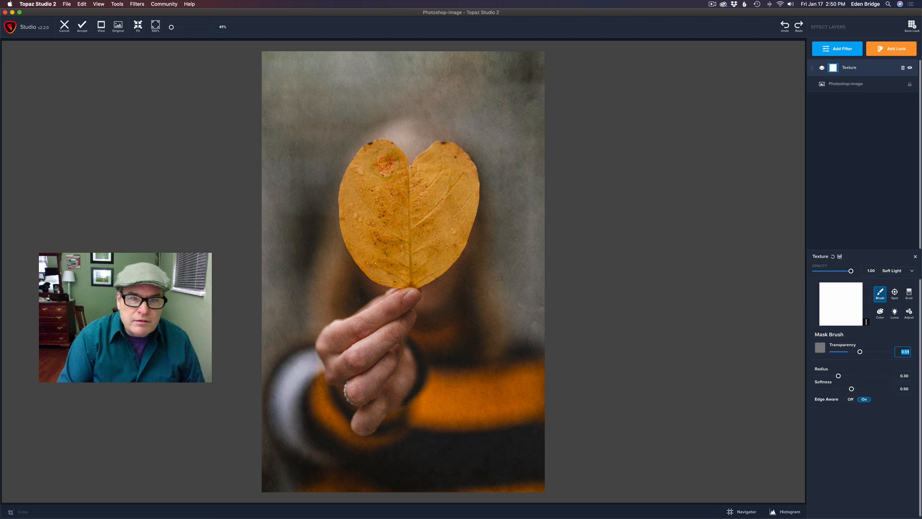
click(385, 157)
mouse_move(386, 157)
mouse_down()
mouse_move(352, 185)
mouse_move(354, 226)
mouse_move(368, 264)
mouse_move(385, 276)
mouse_move(441, 266)
mouse_move(467, 199)
mouse_move(446, 155)
mouse_move(402, 169)
mouse_move(374, 196)
mouse_move(369, 230)
mouse_move(383, 256)
mouse_move(416, 257)
mouse_move(448, 217)
mouse_move(451, 181)
mouse_move(389, 210)
mouse_move(415, 226)
mouse_move(448, 198)
mouse_move(474, 167)
mouse_up()
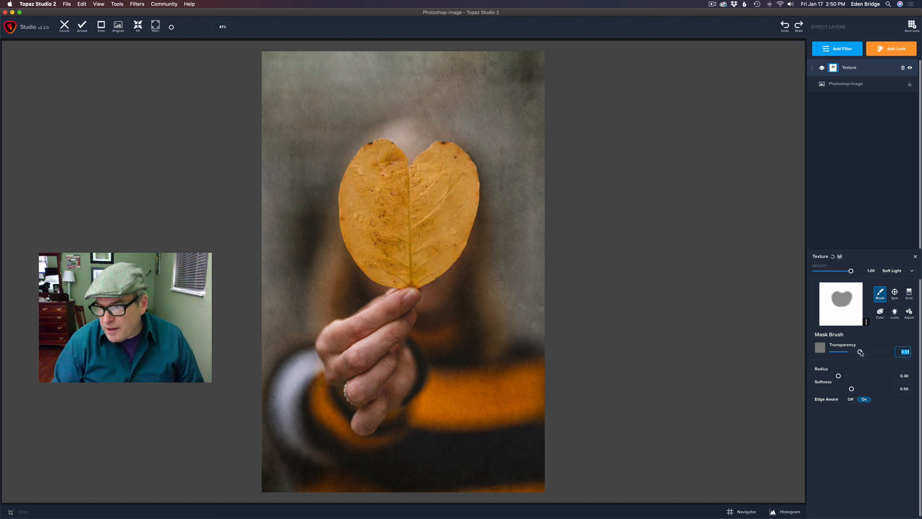
Set the mask brush transparency to 0.64 and paint over the hand on the texture mask
drag(861, 352, 867, 353)
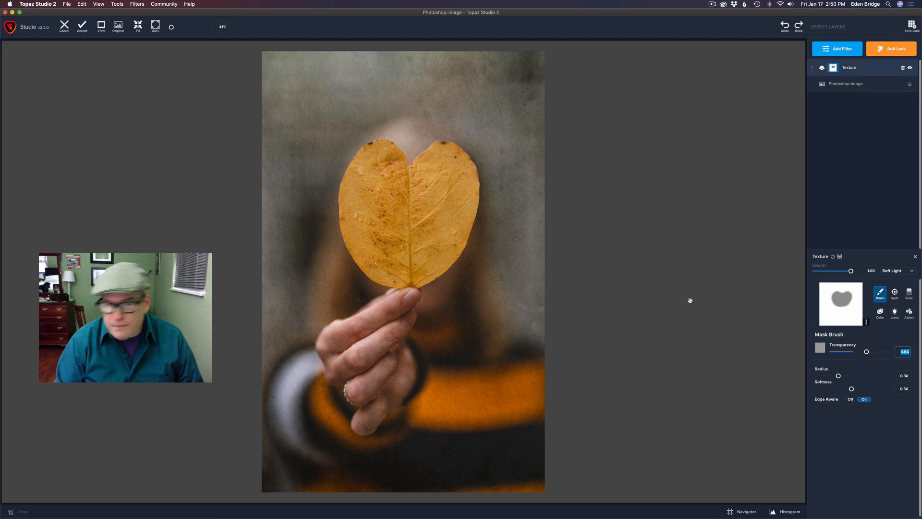
mouse_move(411, 295)
mouse_down()
mouse_move(339, 333)
mouse_move(330, 362)
mouse_move(406, 314)
mouse_move(359, 380)
mouse_move(361, 425)
mouse_move(401, 369)
mouse_move(407, 384)
mouse_move(381, 362)
mouse_up()
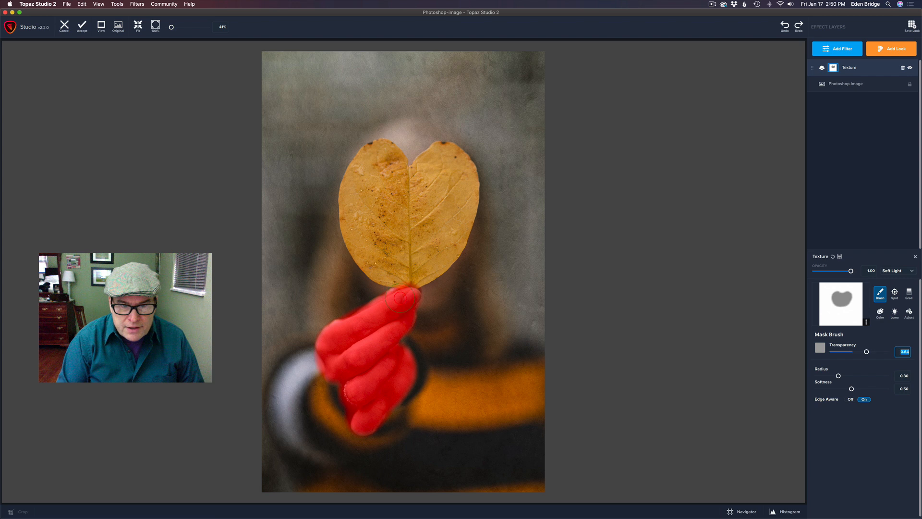
drag(400, 304, 366, 405)
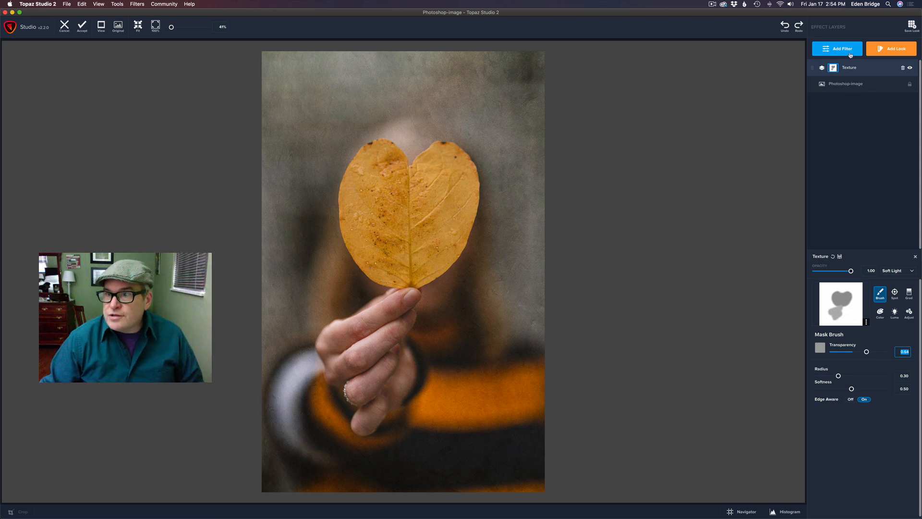
Add a second Texture filter above the masked texture layer
click(849, 52)
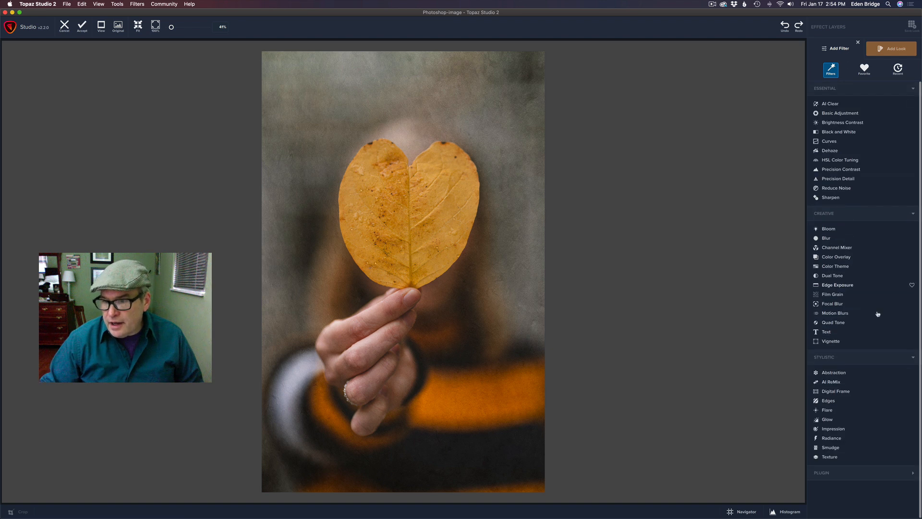
click(843, 459)
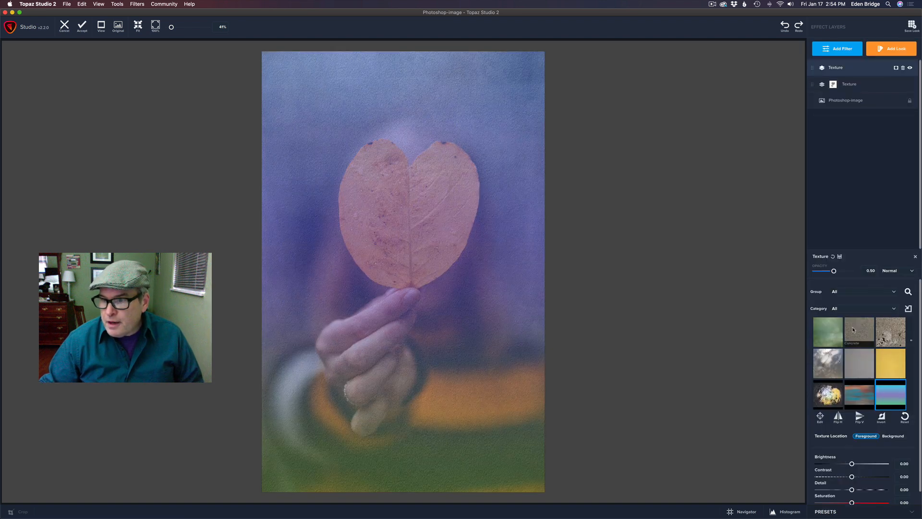
Limit the new Texture filter's library to the Borders group and look through the border textures
click(853, 292)
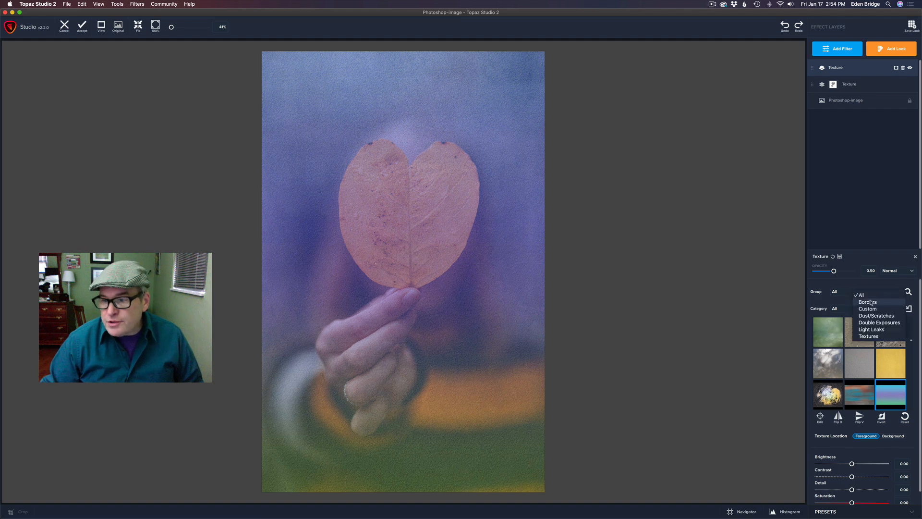
click(870, 302)
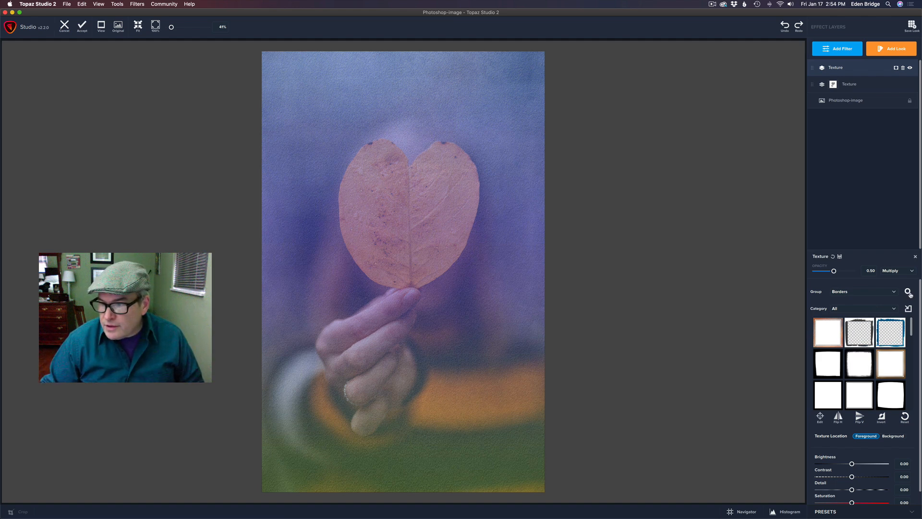
scroll(876, 347, down, 3)
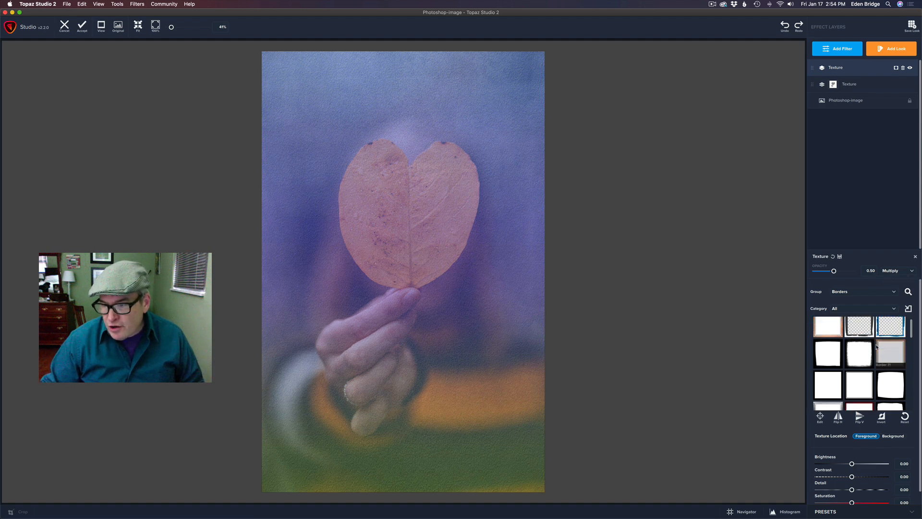
scroll(877, 347, up, 4)
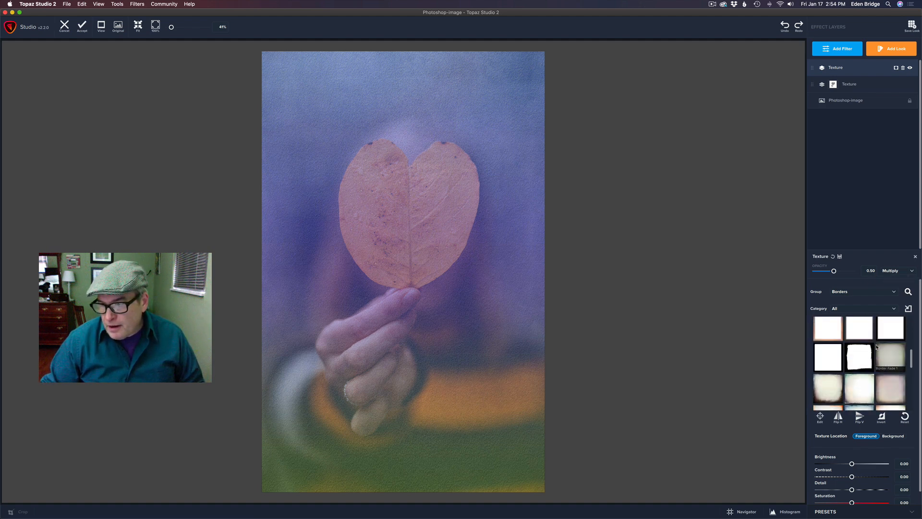
Search the border textures for "border fade" and apply the pale yellow-green faded border with dark edges
click(908, 292)
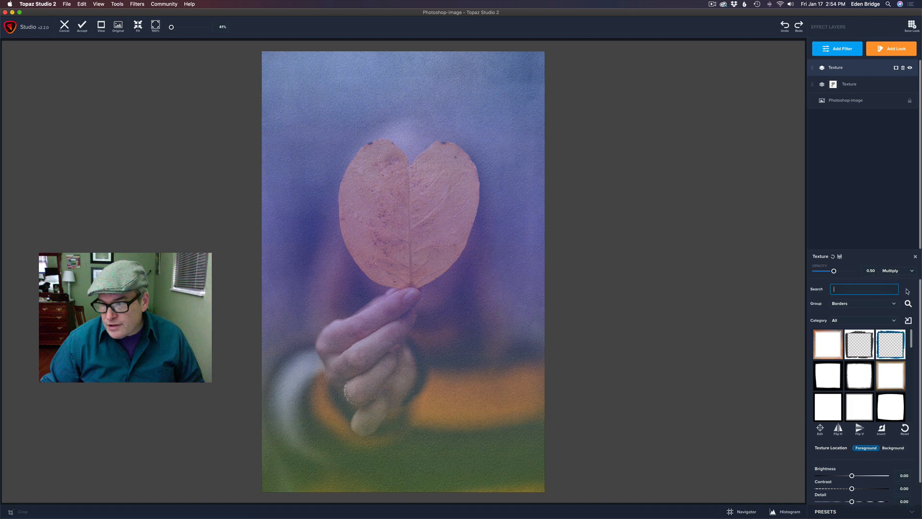
text(b)
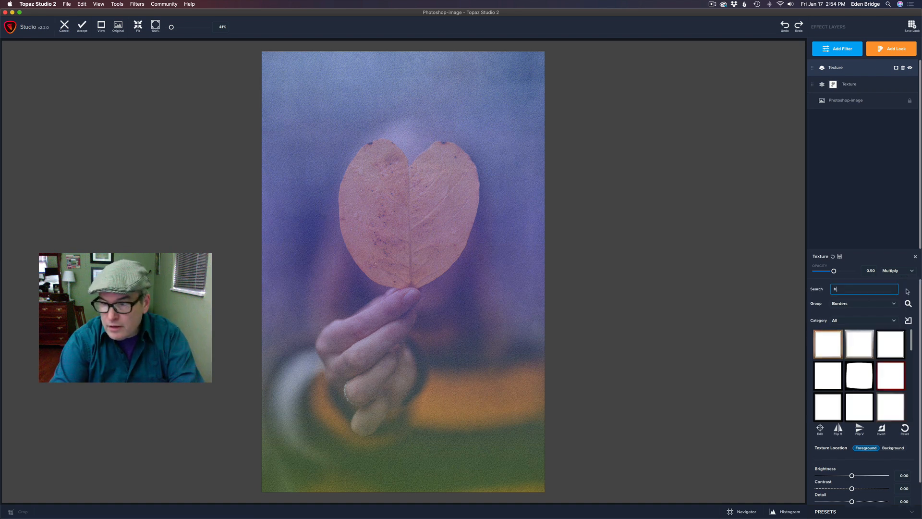
text(order fade)
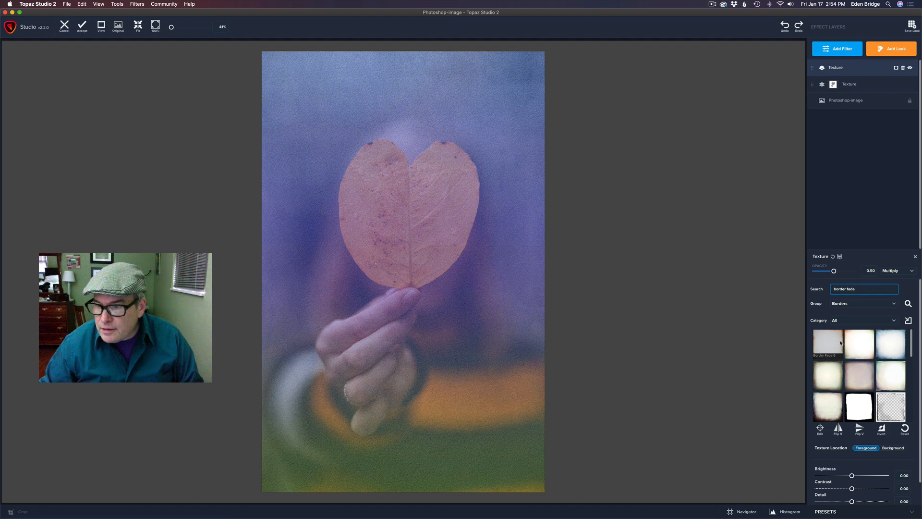
click(829, 381)
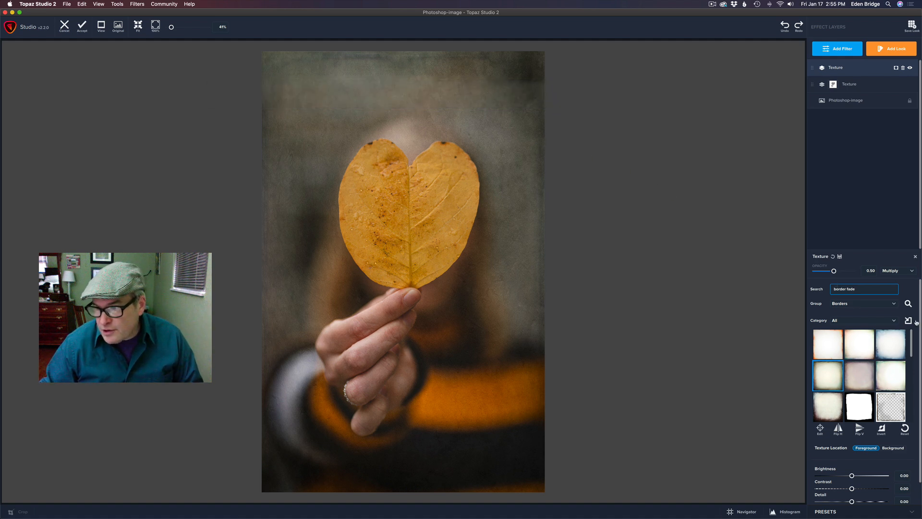
Set the opacity of the border texture to 0.74
drag(921, 318, 921, 362)
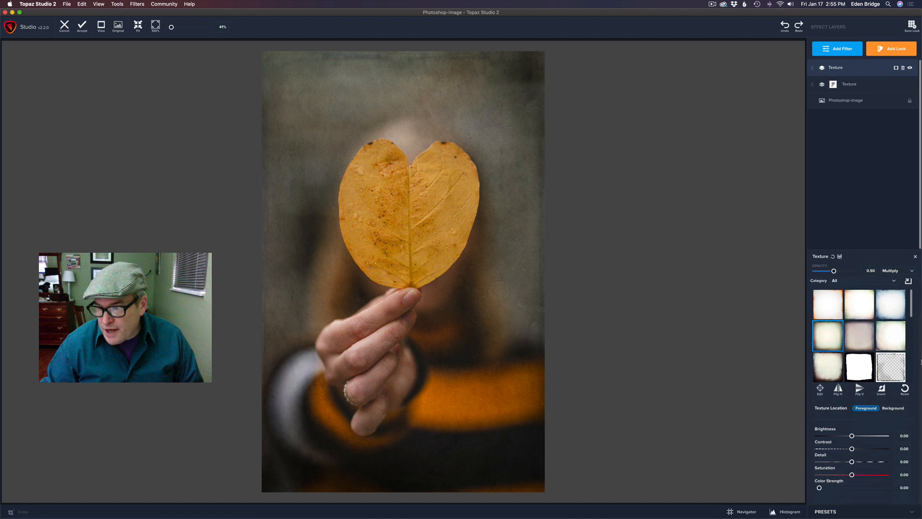
scroll(904, 297, up, 3)
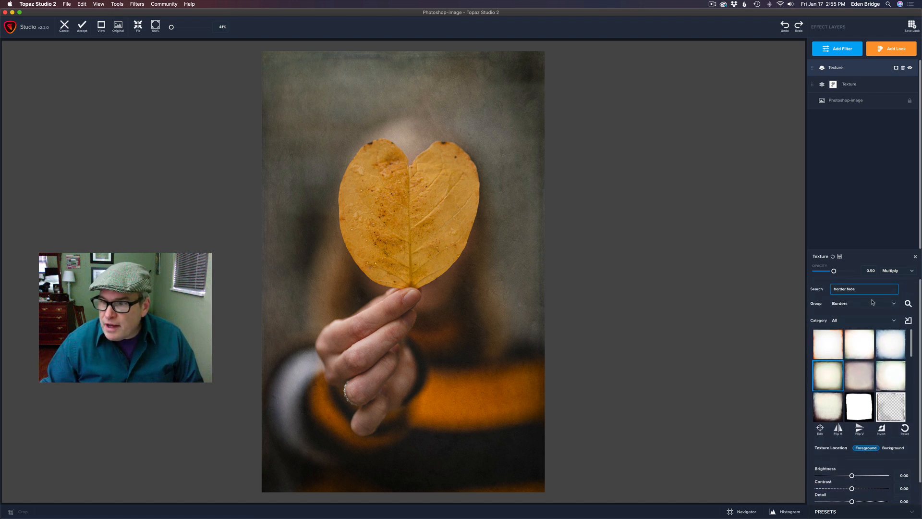
drag(834, 271, 844, 271)
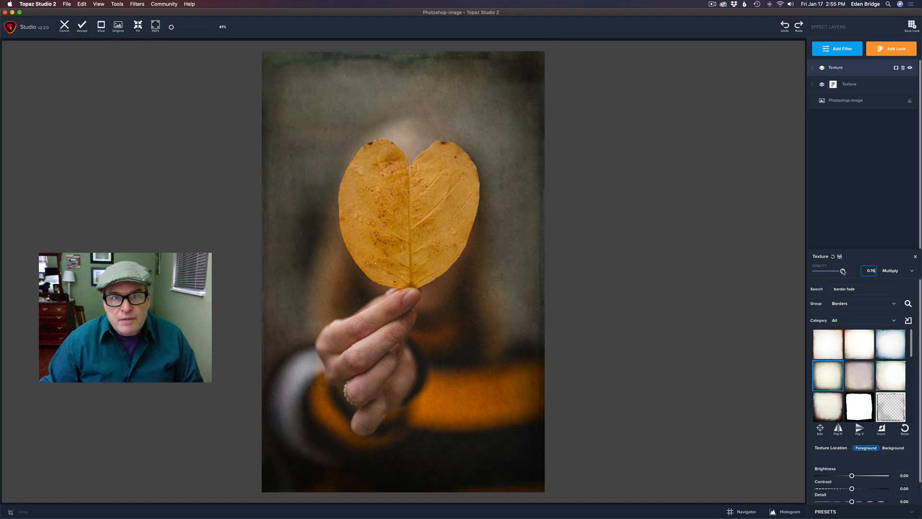
drag(843, 271, 842, 272)
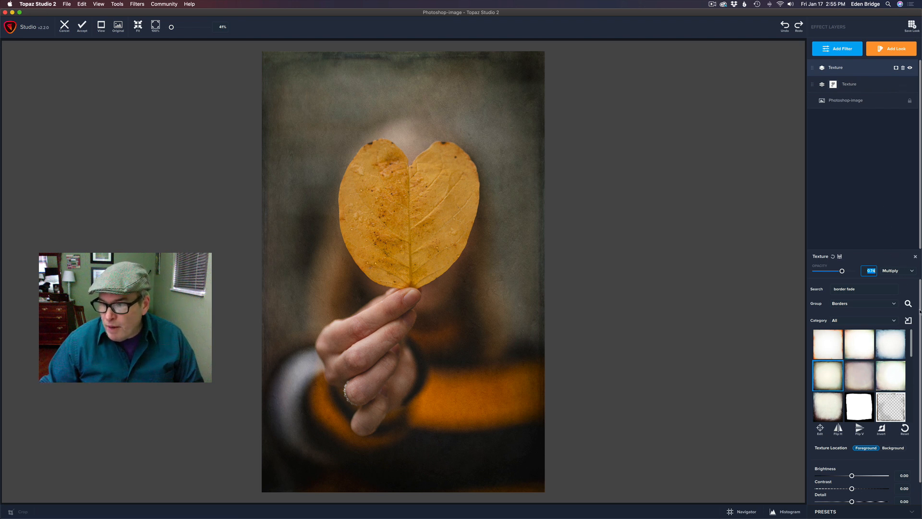
Flip the border texture horizontally and vertically, and try inverting it before restoring its normal tones
scroll(903, 355, down, 2)
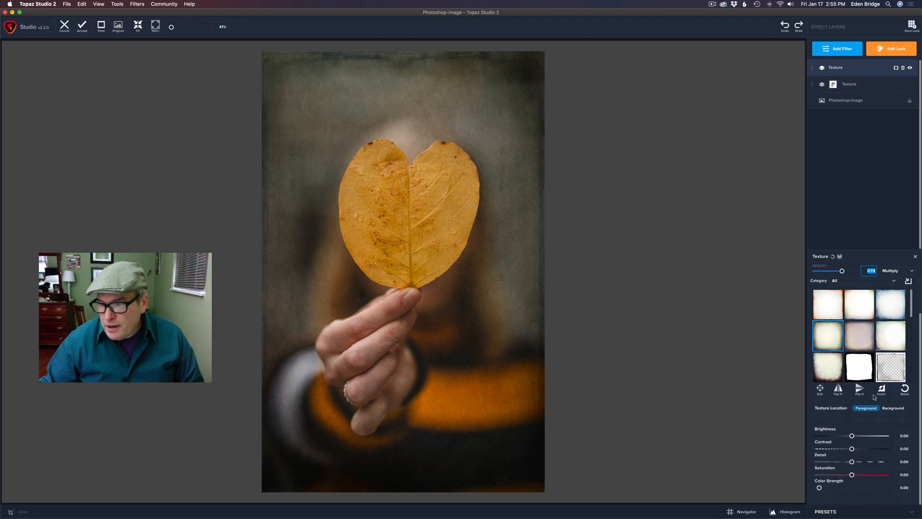
click(839, 389)
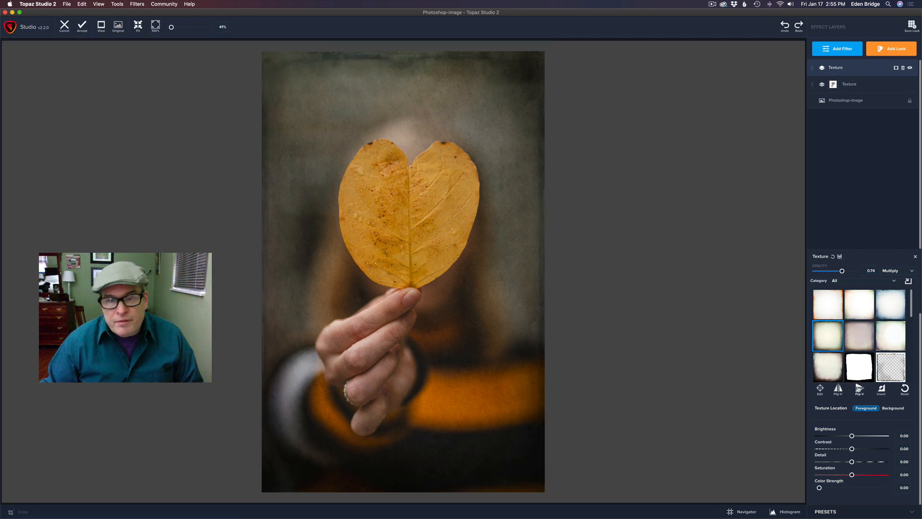
click(860, 389)
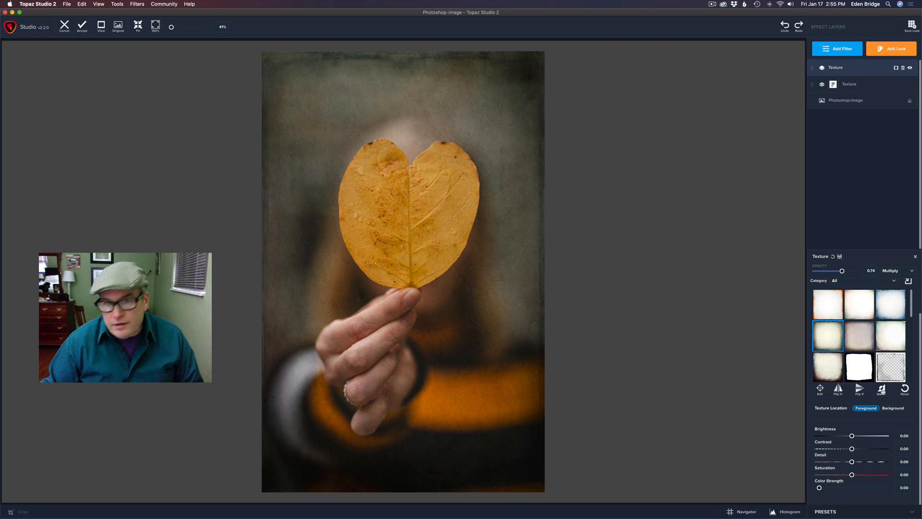
click(882, 389)
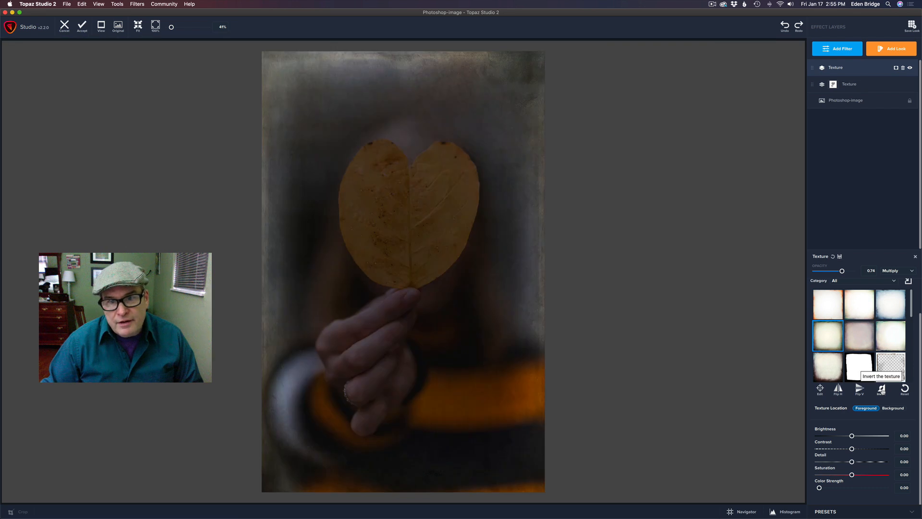
click(882, 389)
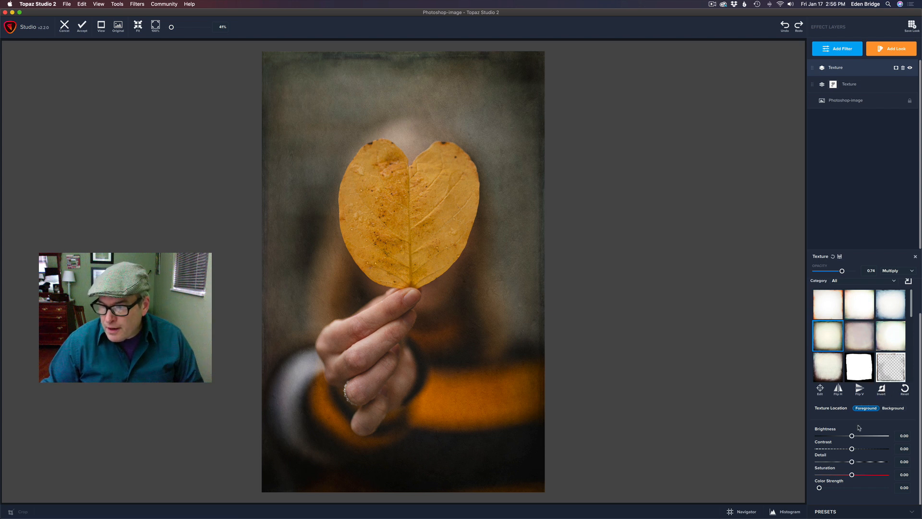
Set the border texture's brightness to 0.04 and its contrast to -0.36
drag(853, 437, 853, 437)
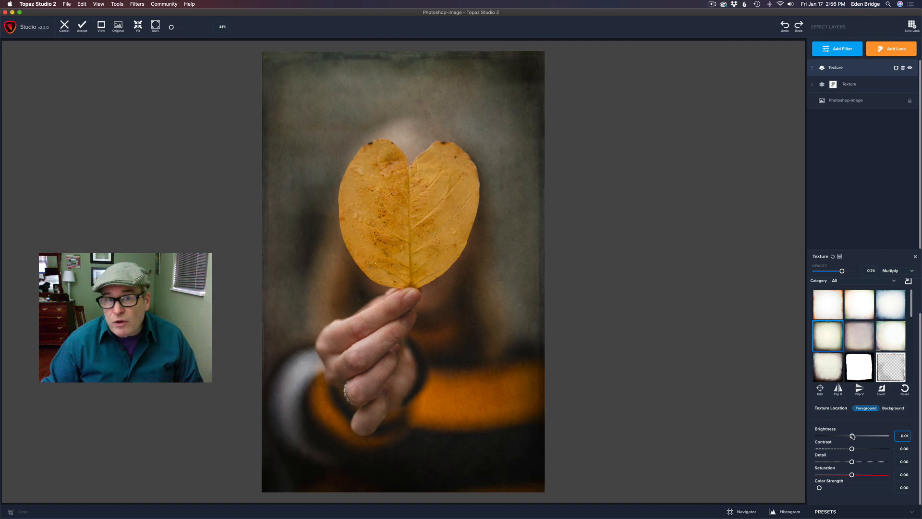
drag(853, 437, 891, 452)
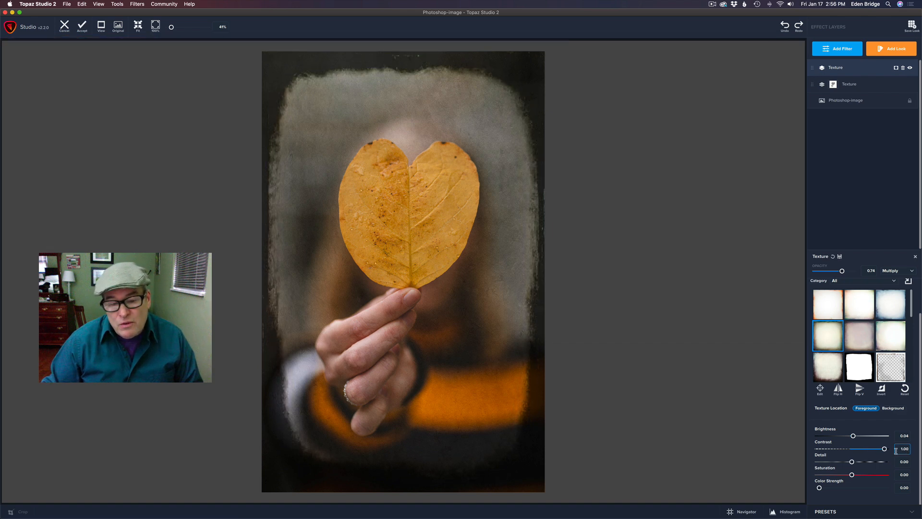
drag(886, 450, 841, 450)
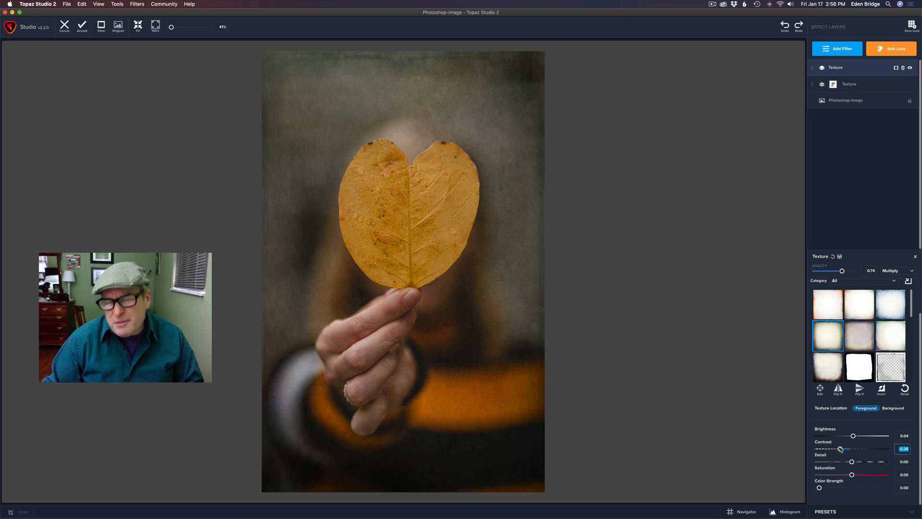
Set the border texture's detail to 0.11 and its saturation to -1.00
drag(852, 462, 853, 462)
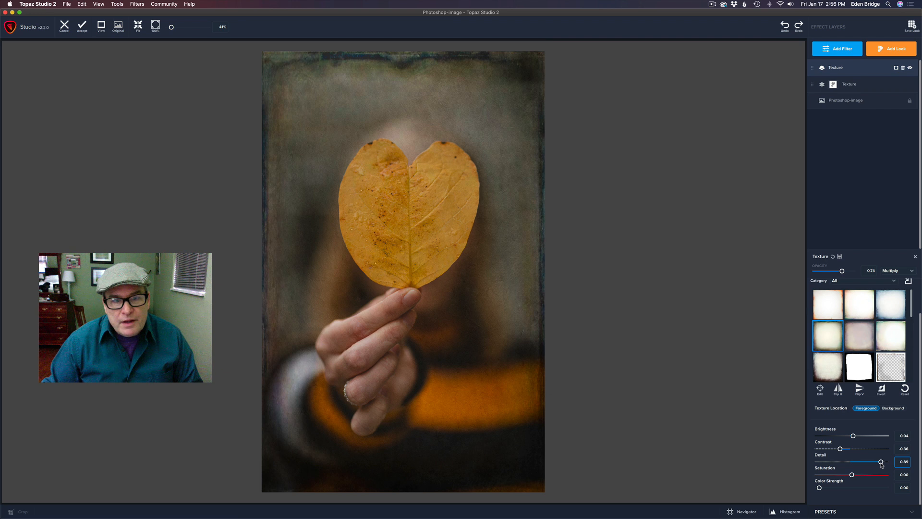
drag(882, 465, 859, 462)
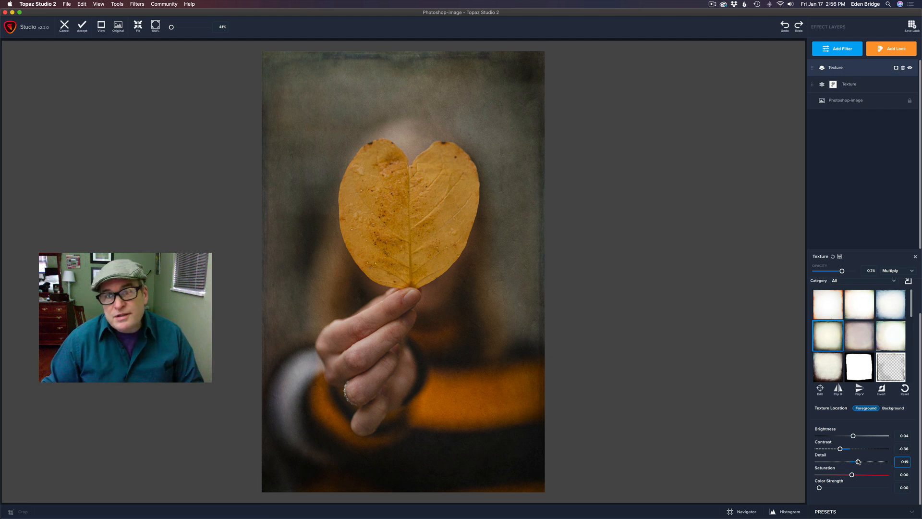
drag(858, 461, 856, 462)
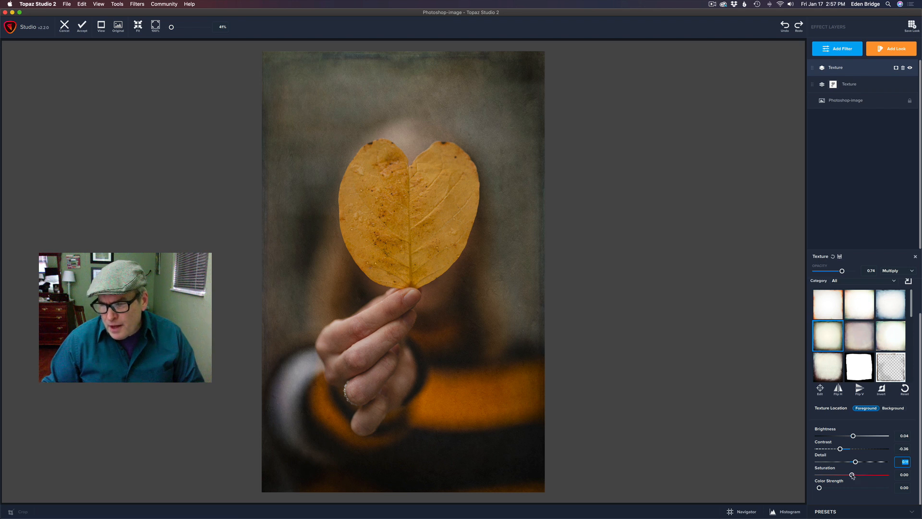
drag(852, 475, 802, 468)
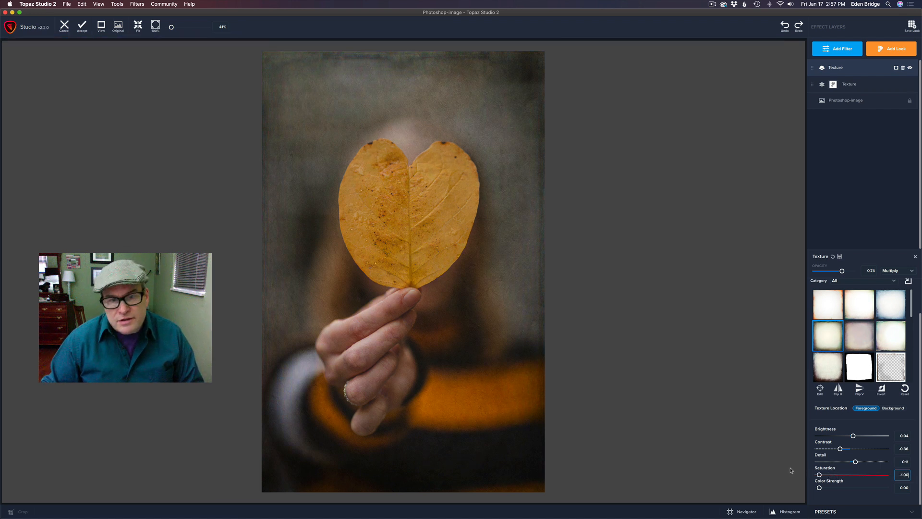
drag(791, 471, 792, 471)
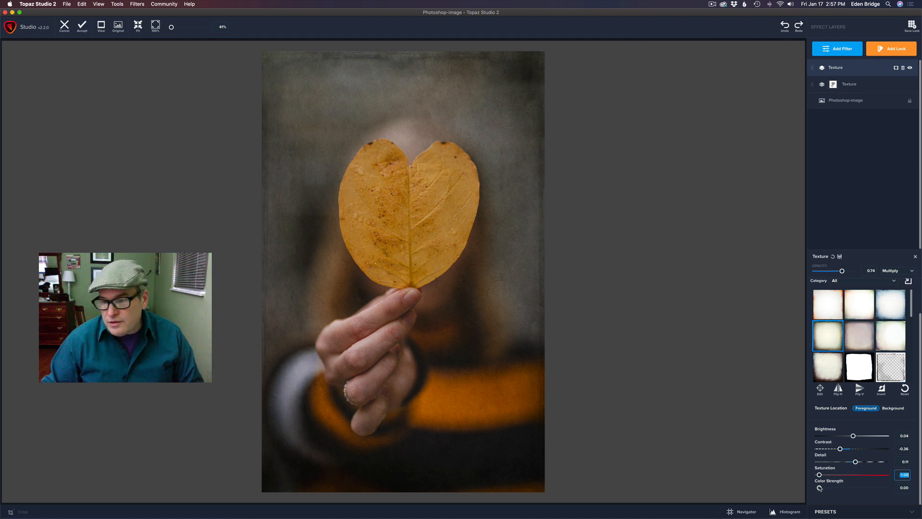
Tint the border texture with a yellowish color at a color strength of 0.37
mouse_move(820, 489)
mouse_down()
mouse_move(867, 490)
mouse_move(830, 501)
mouse_move(886, 501)
mouse_move(833, 495)
mouse_up()
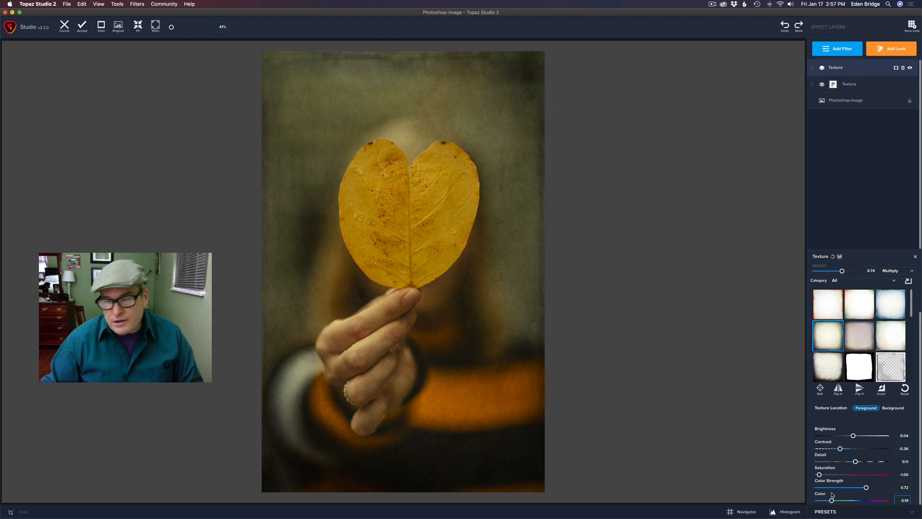
drag(866, 488, 837, 487)
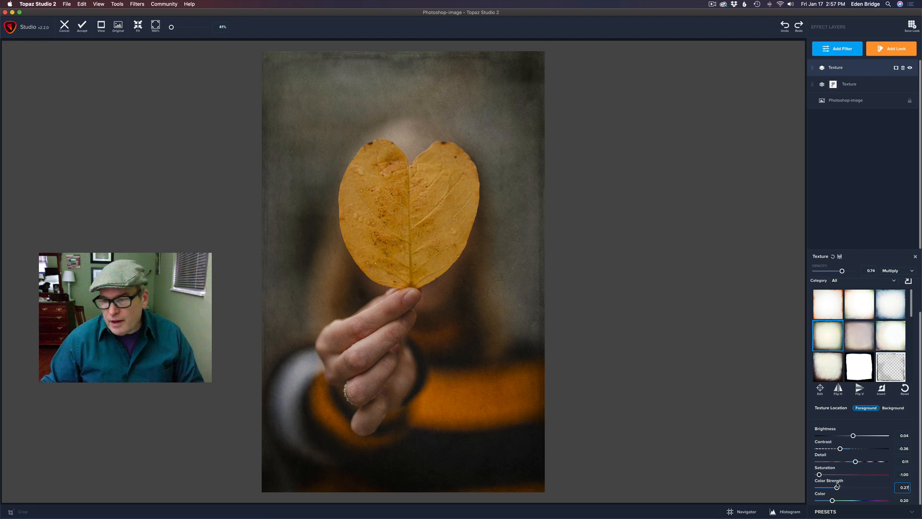
mouse_move(838, 486)
mouse_down()
mouse_move(812, 485)
mouse_move(855, 488)
mouse_move(828, 501)
mouse_up()
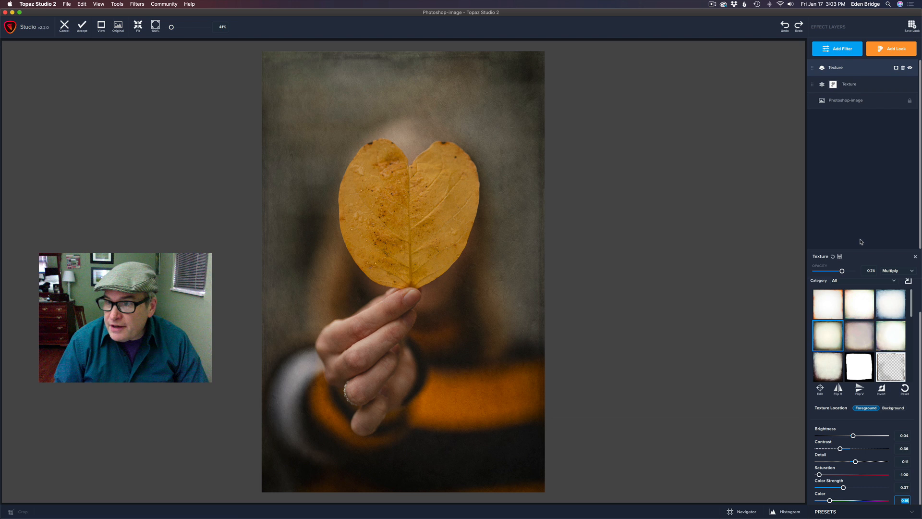
Add a third Texture filter on top of the stack and limit its library to the Light Leaks group
click(844, 49)
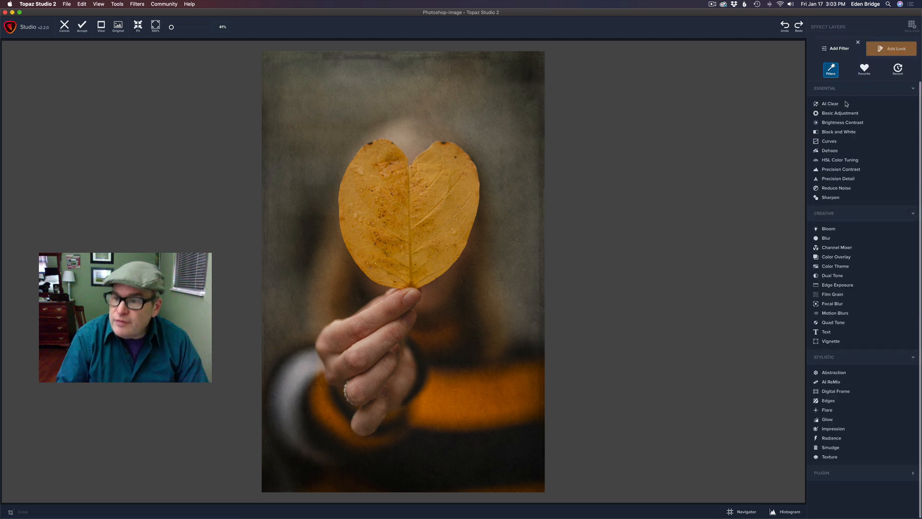
click(829, 457)
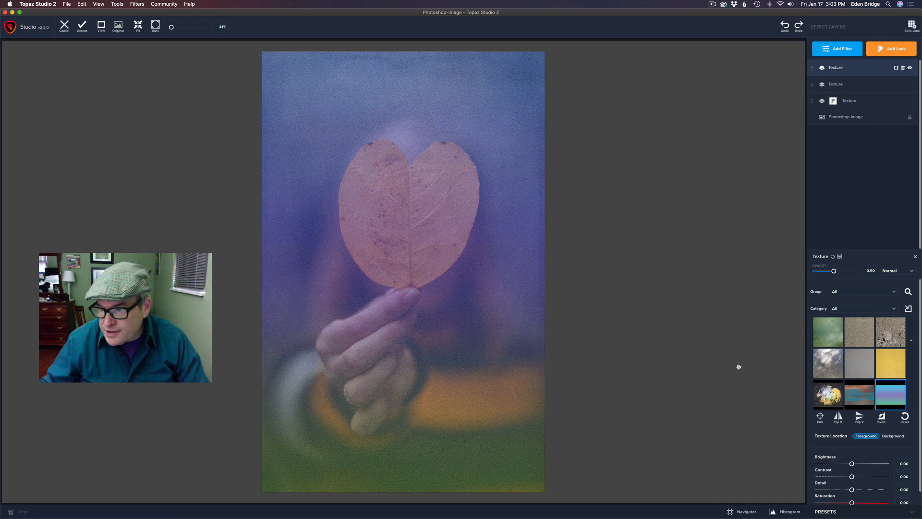
click(894, 292)
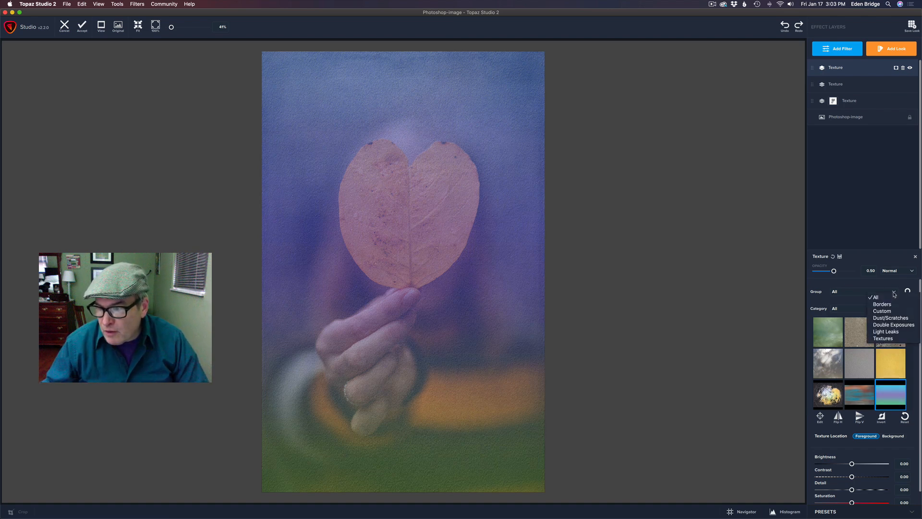
click(886, 331)
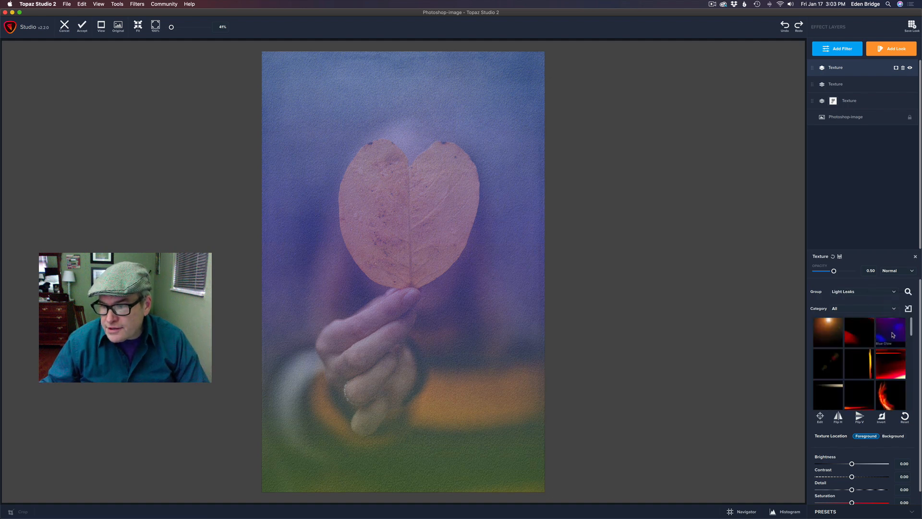
Browse the Light Leaks textures and apply Fire Leak to the top Texture layer
scroll(880, 354, down, 4)
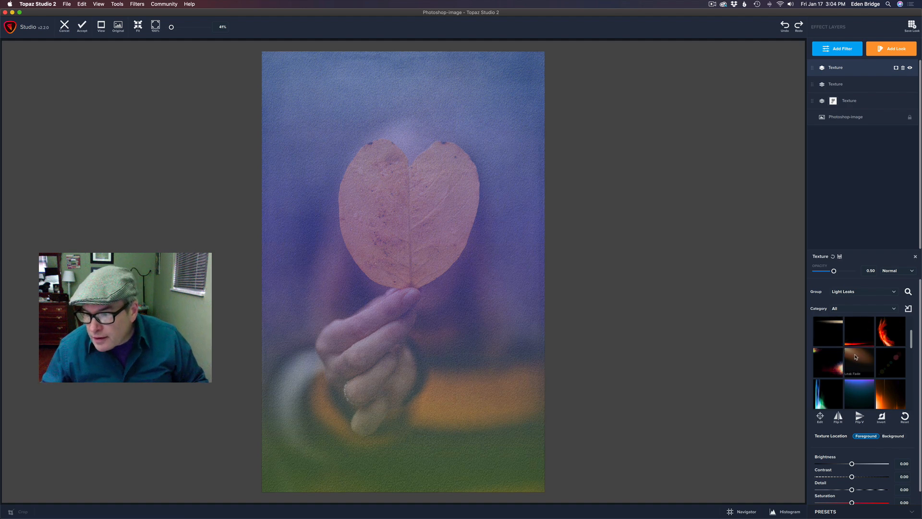
scroll(855, 357, down, 2)
scroll(855, 357, down, 1)
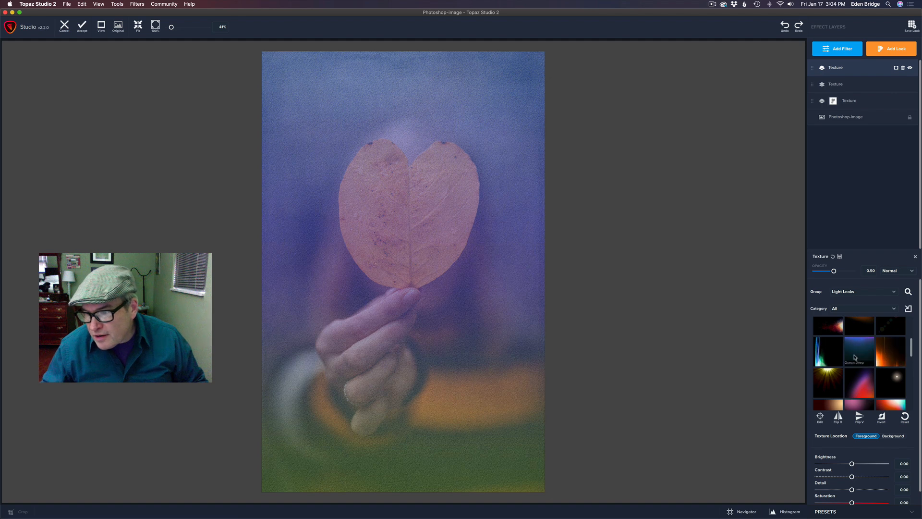
scroll(849, 355, up, 3)
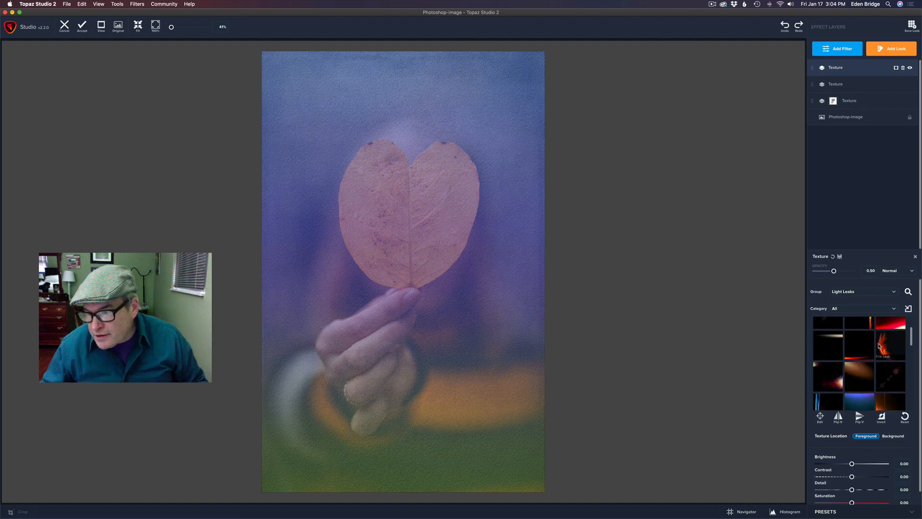
click(886, 346)
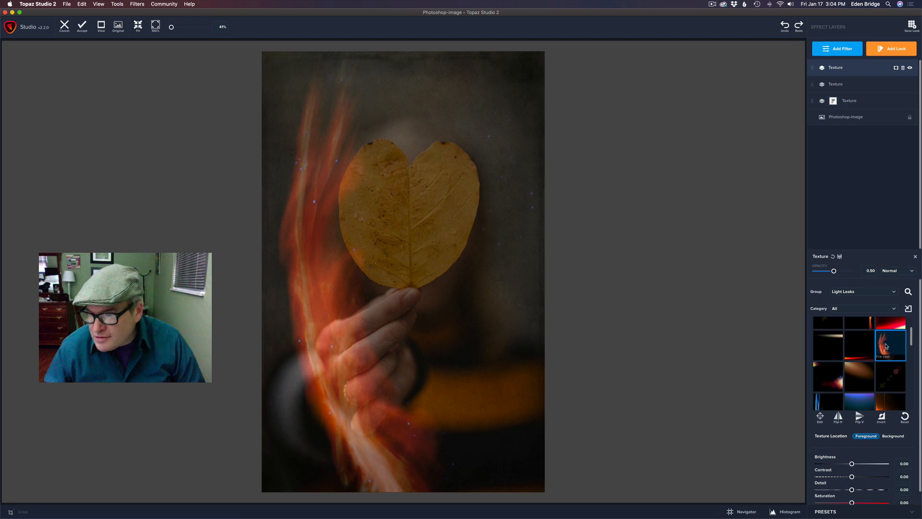
scroll(892, 343, down, 1)
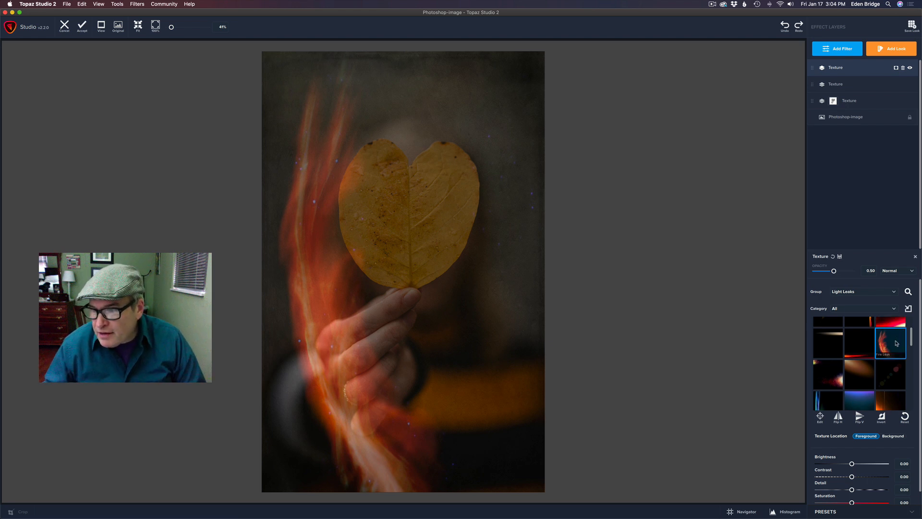
Set the light leak layer's blend mode to Screen and its opacity to 0.31
drag(834, 272, 884, 274)
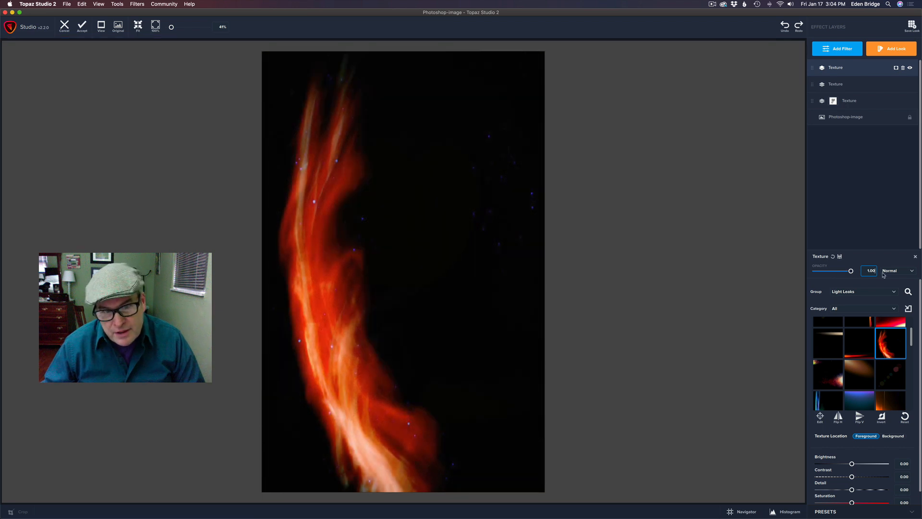
drag(852, 272, 832, 272)
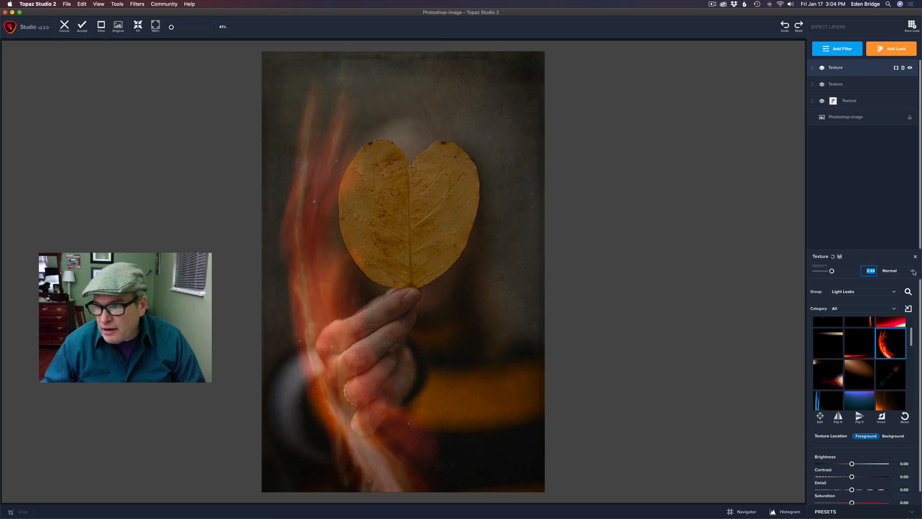
click(914, 272)
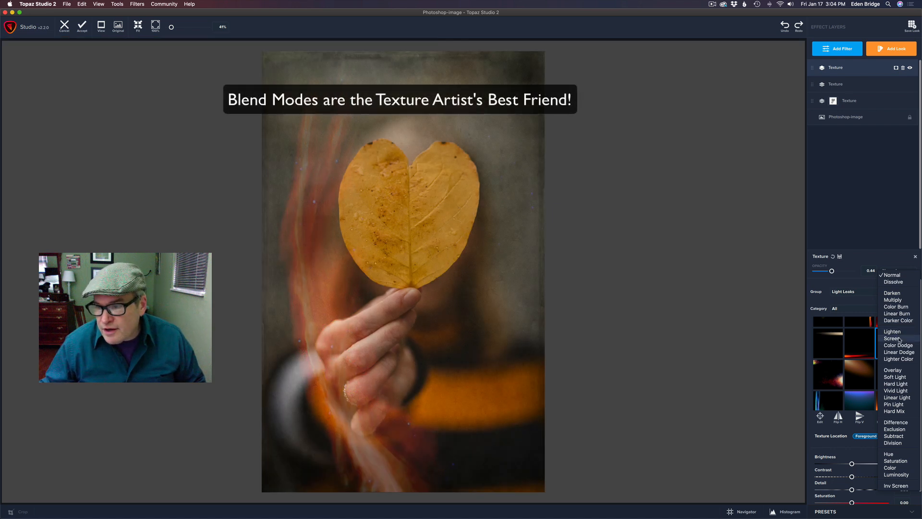
click(894, 339)
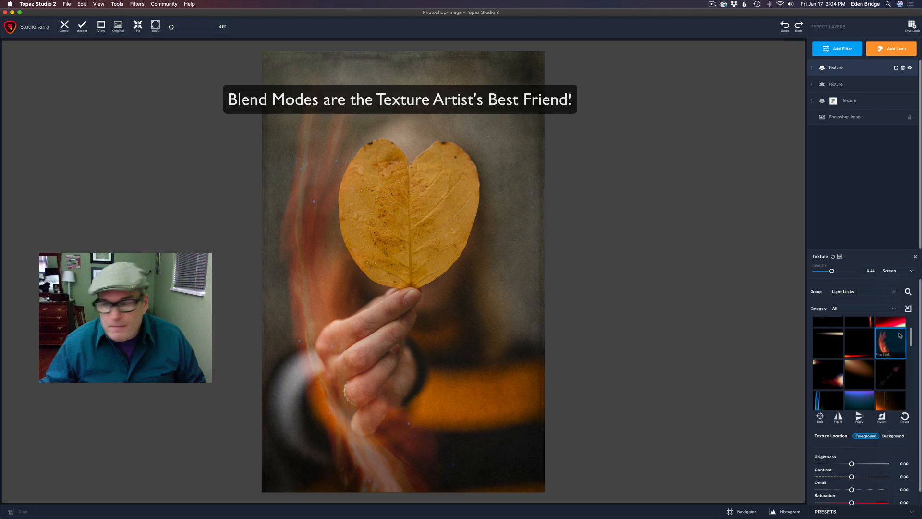
mouse_move(832, 272)
mouse_down()
mouse_move(856, 277)
mouse_move(828, 274)
mouse_up()
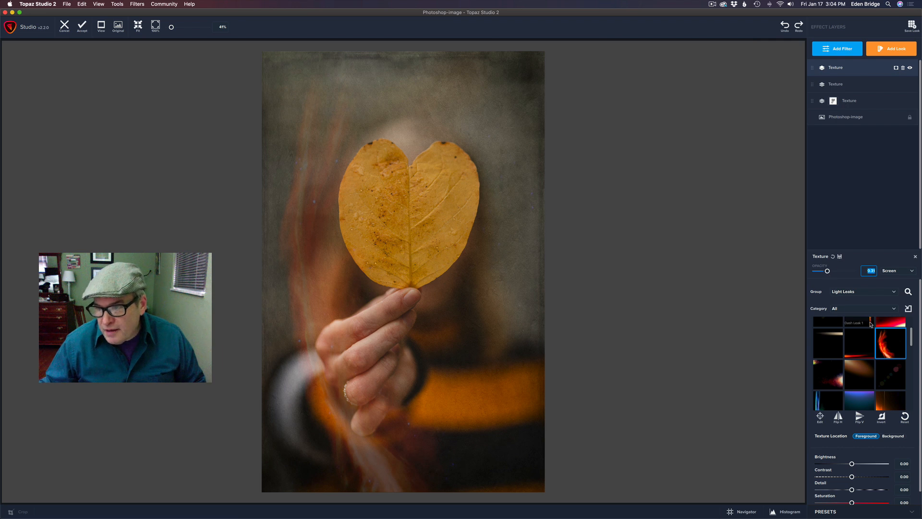
Replace the fire texture on the light leak layer with the Orange Glow texture
scroll(873, 344, down, 1)
scroll(873, 355, down, 1)
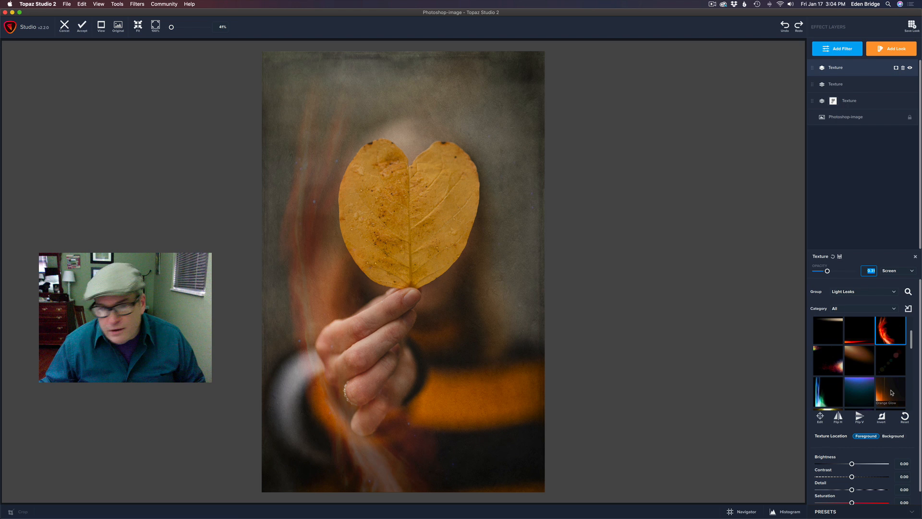
click(892, 393)
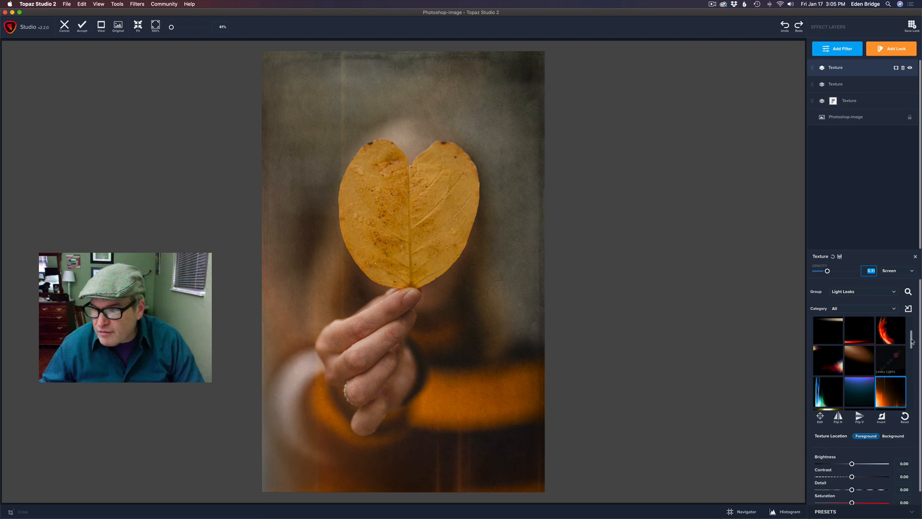
mouse_move(921, 338)
mouse_down()
mouse_move(921, 351)
mouse_move(921, 335)
mouse_up()
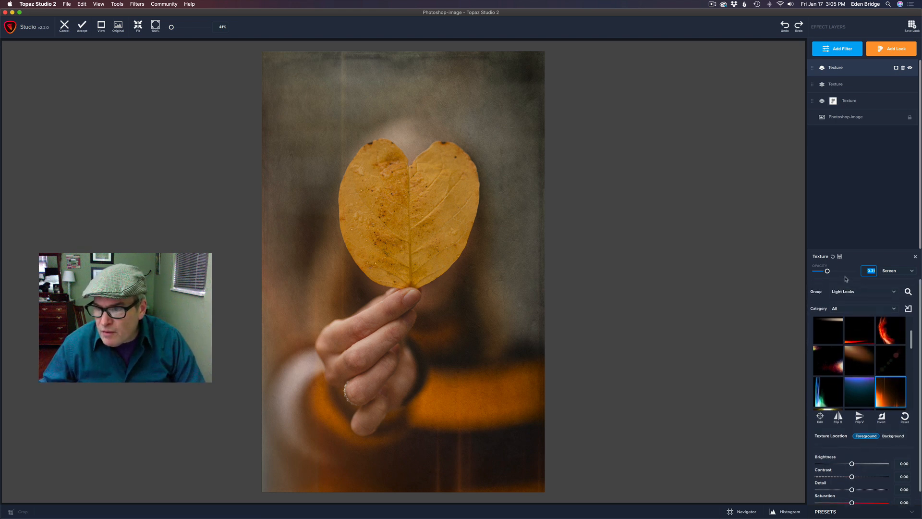
mouse_move(827, 272)
mouse_down()
mouse_move(846, 272)
mouse_move(829, 275)
mouse_up()
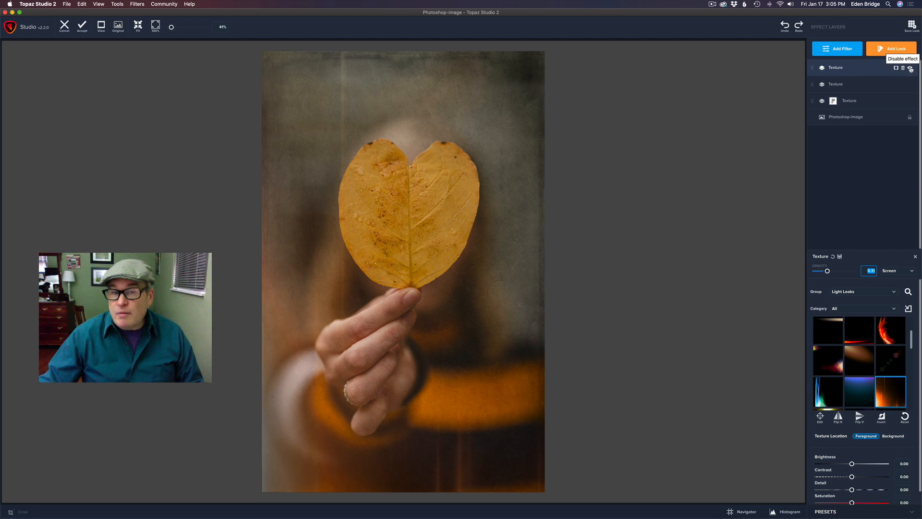
Toggle the light leak layer's visibility to compare the photo with and without the effect
click(911, 69)
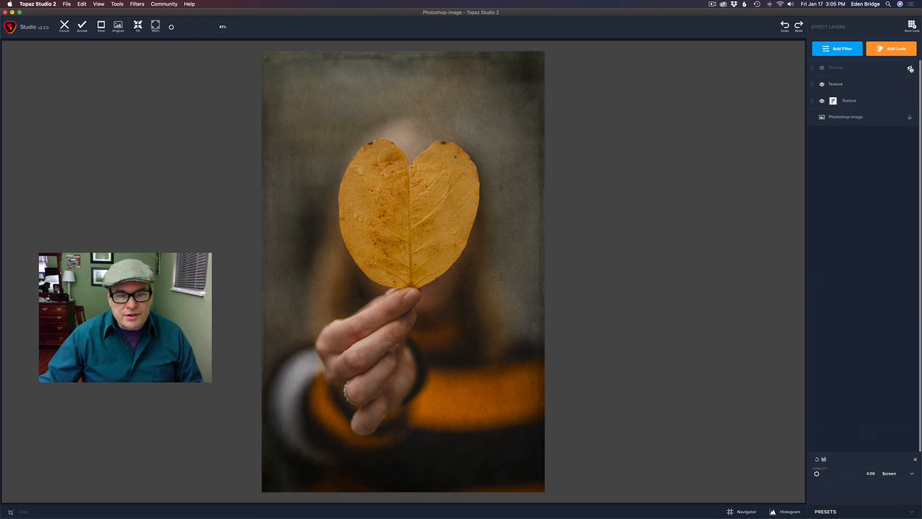
click(911, 69)
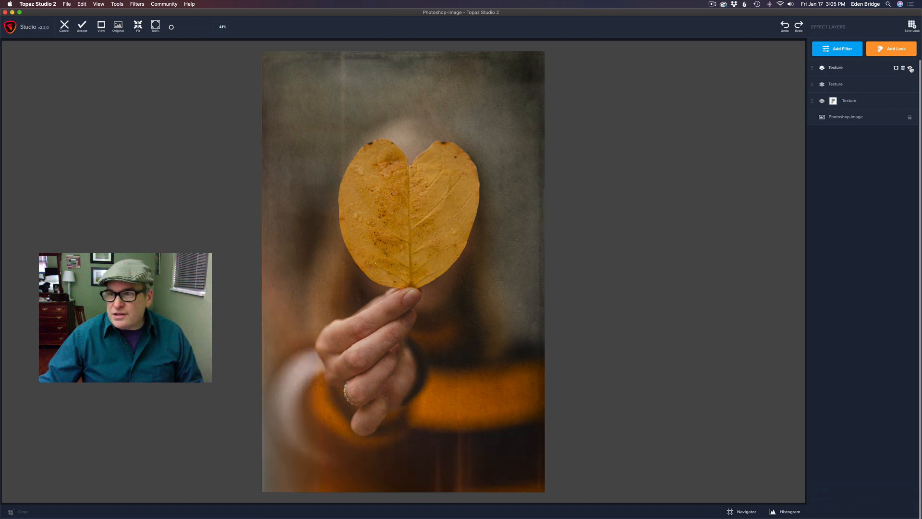
click(911, 68)
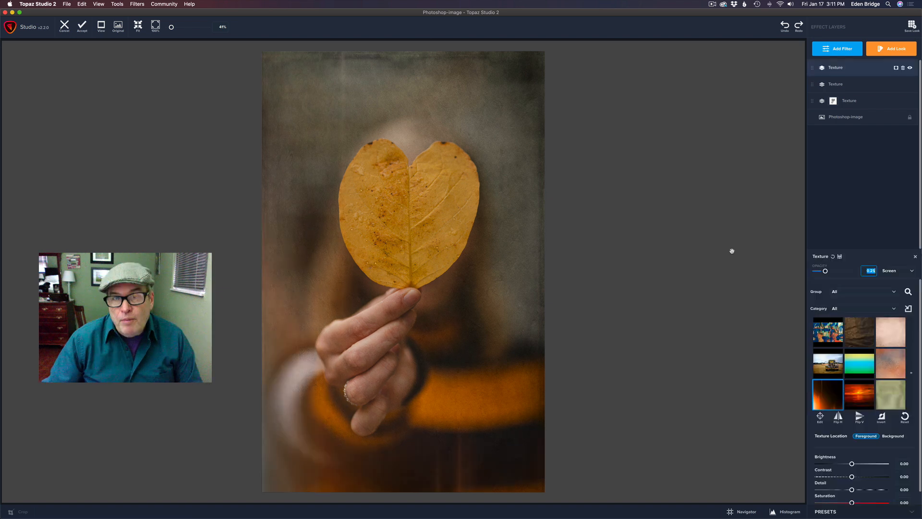
click(671, 204)
drag(672, 204, 672, 202)
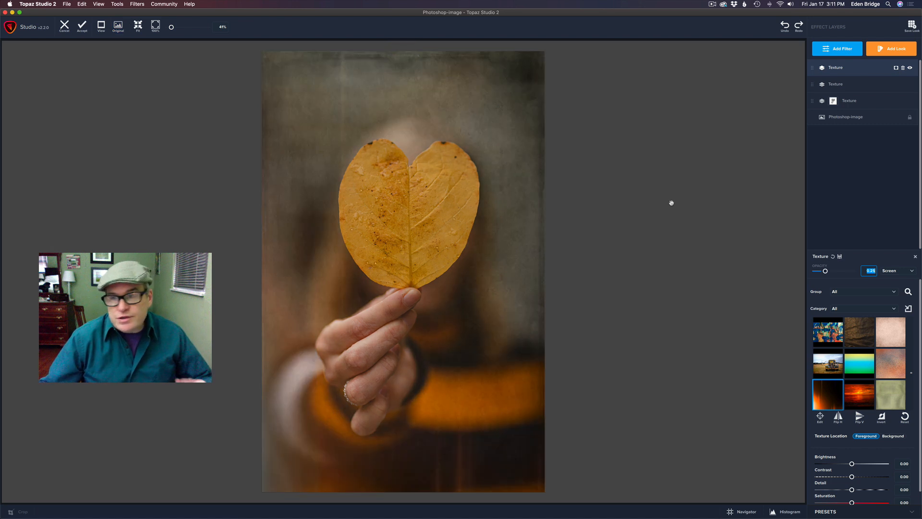
Add a fourth Texture filter and apply the cracked gray wall texture found by searching for "ancient walls"
click(842, 50)
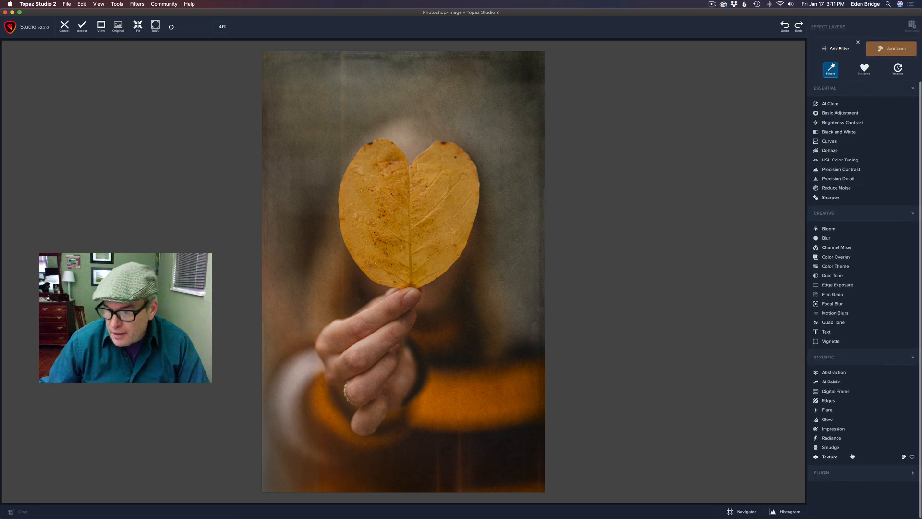
click(848, 460)
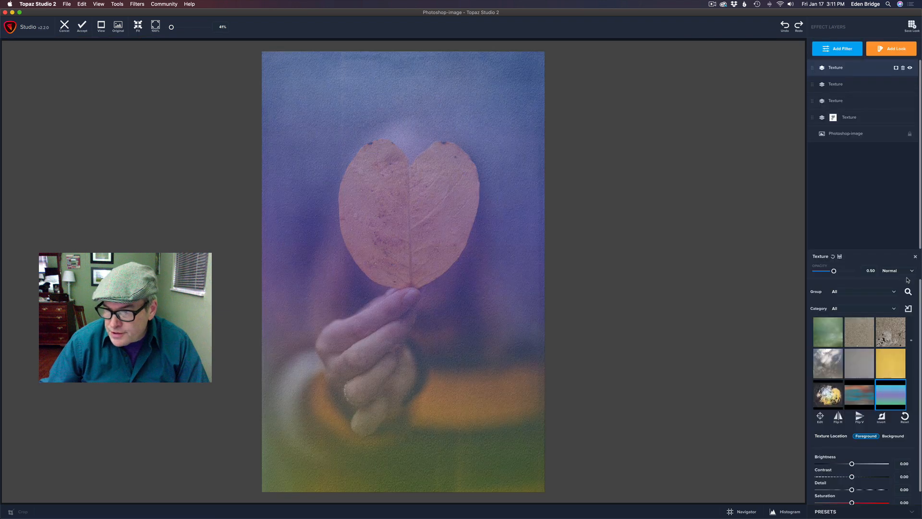
scroll(909, 294, up, 1)
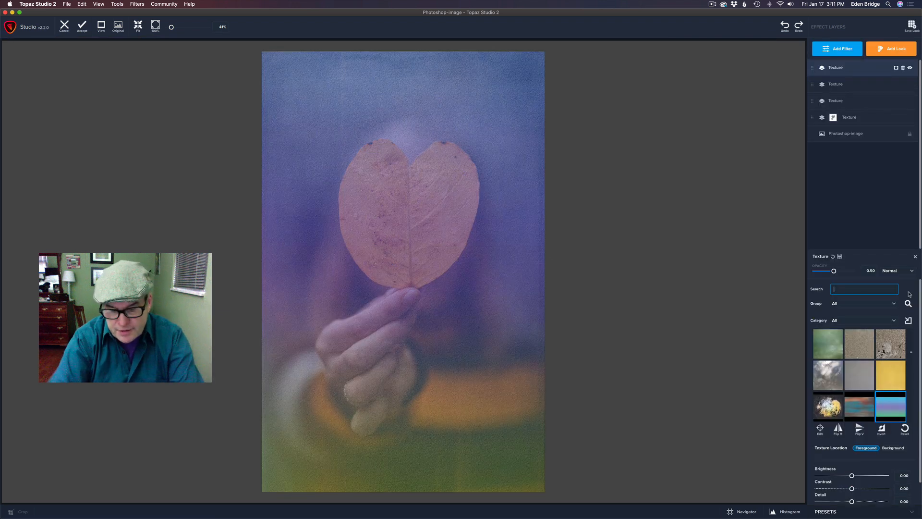
text(ancie)
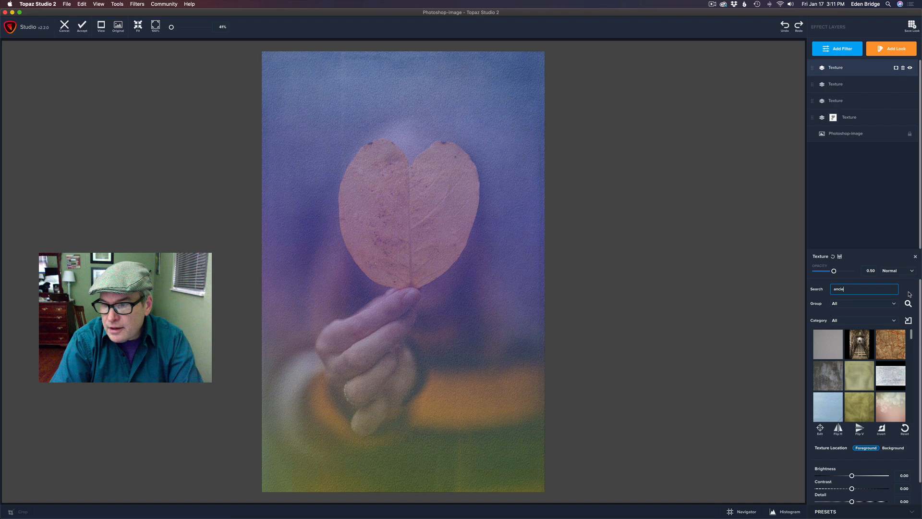
text(nt walls)
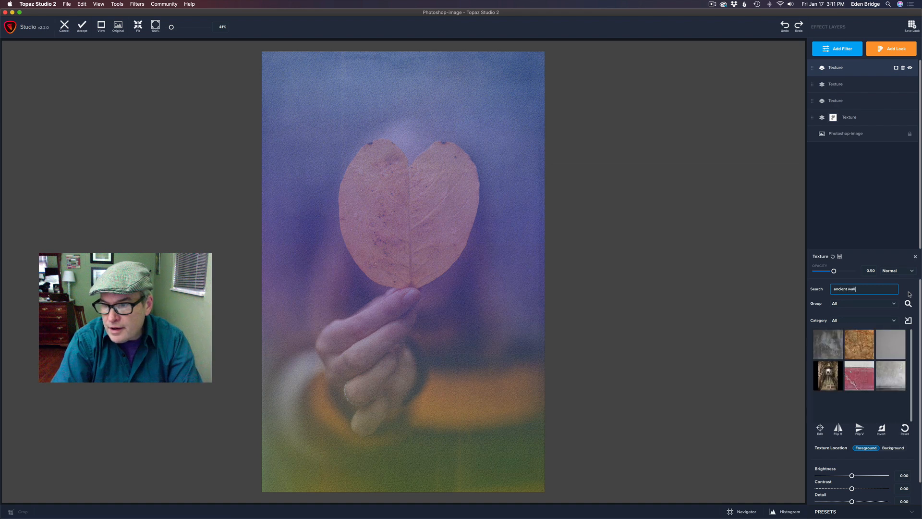
click(833, 341)
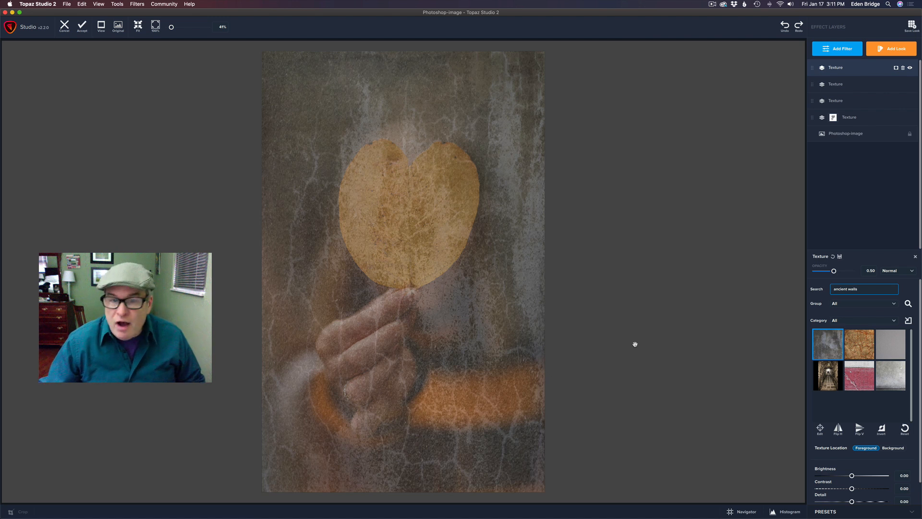
Set the cracked wall texture's blend mode to Soft Light and its opacity to 0.57
click(909, 272)
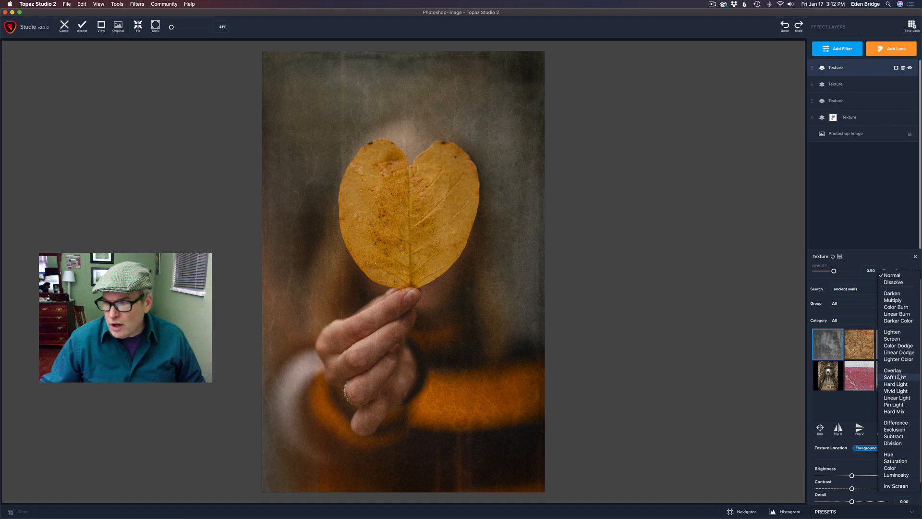
click(899, 378)
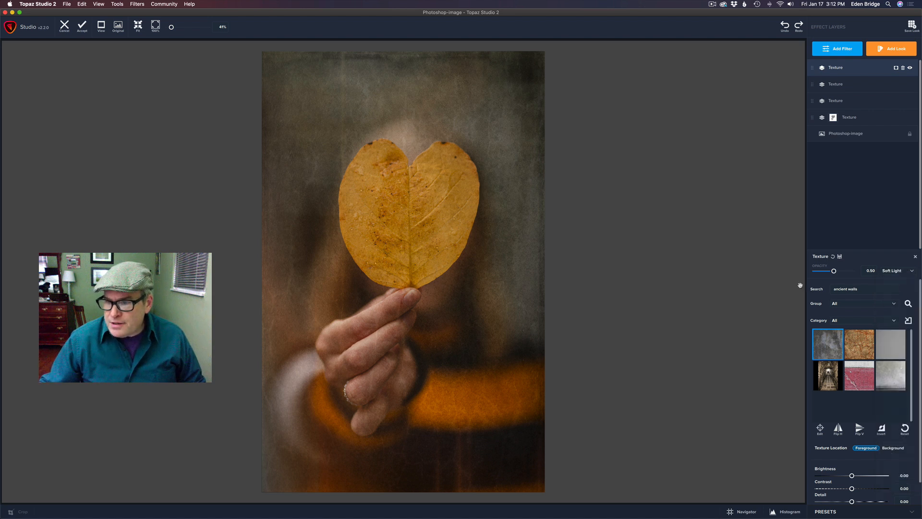
scroll(912, 317, down, 3)
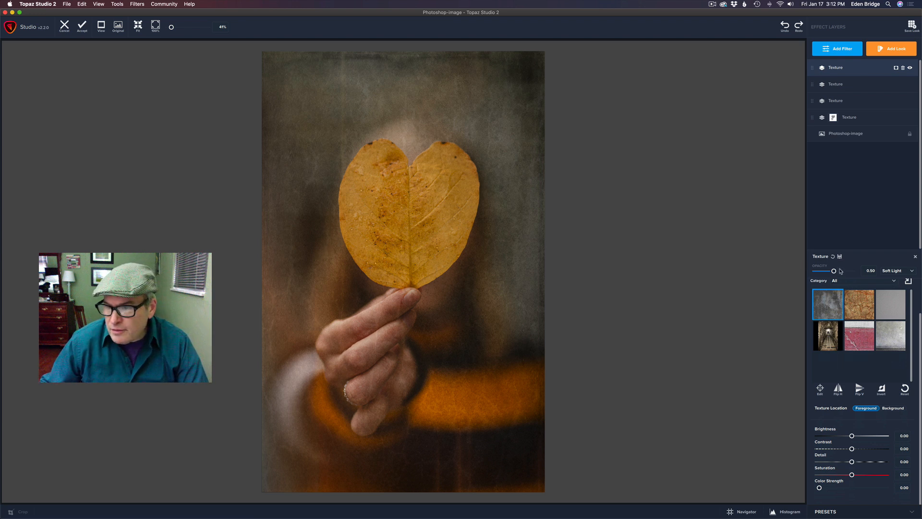
mouse_move(834, 271)
mouse_down()
mouse_move(844, 272)
mouse_move(836, 272)
mouse_up()
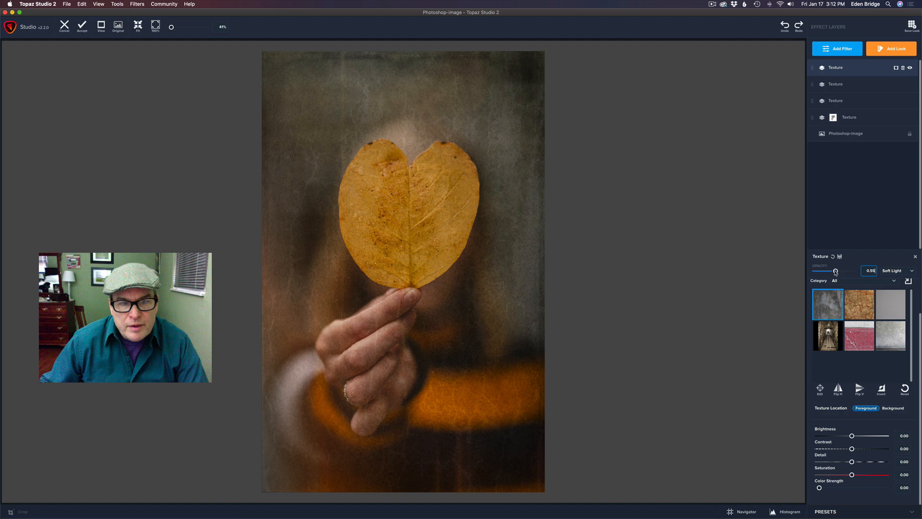
drag(837, 272, 837, 272)
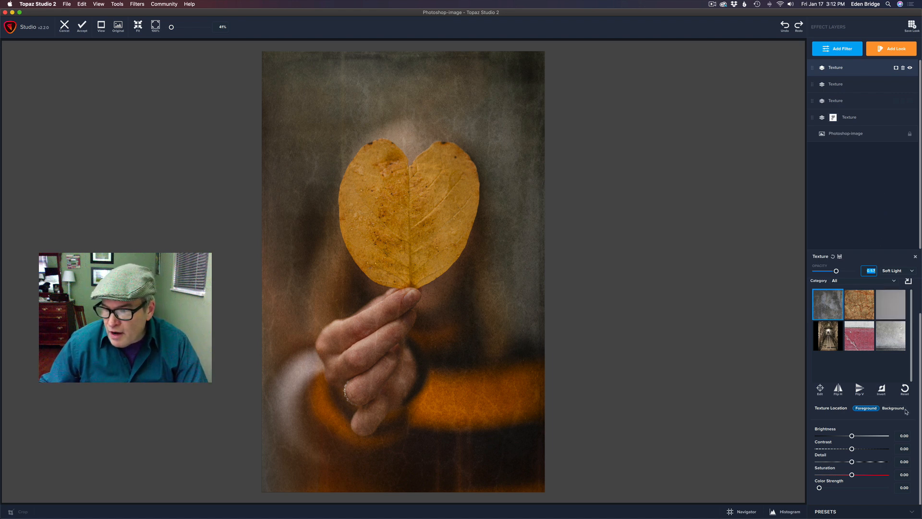
Try the cracked wall texture flipped horizontally and vertically, restoring its original orientation after each trial
click(839, 389)
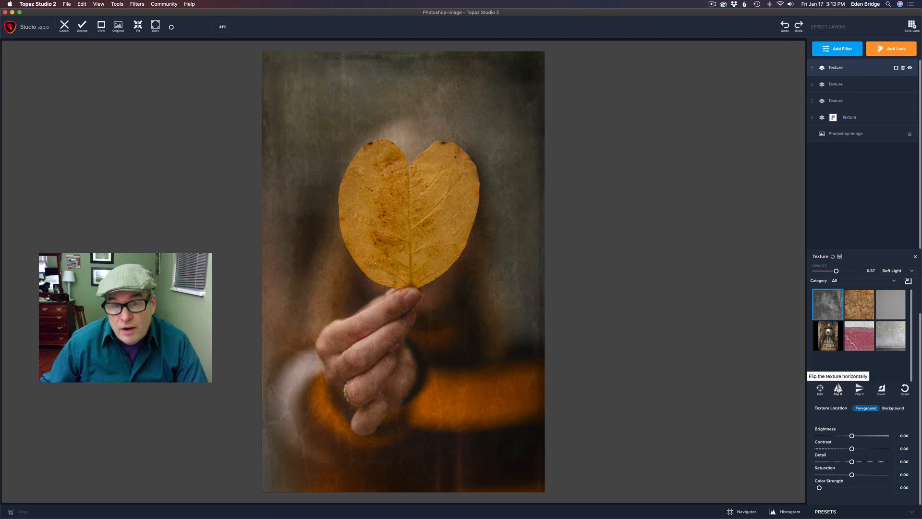
click(838, 389)
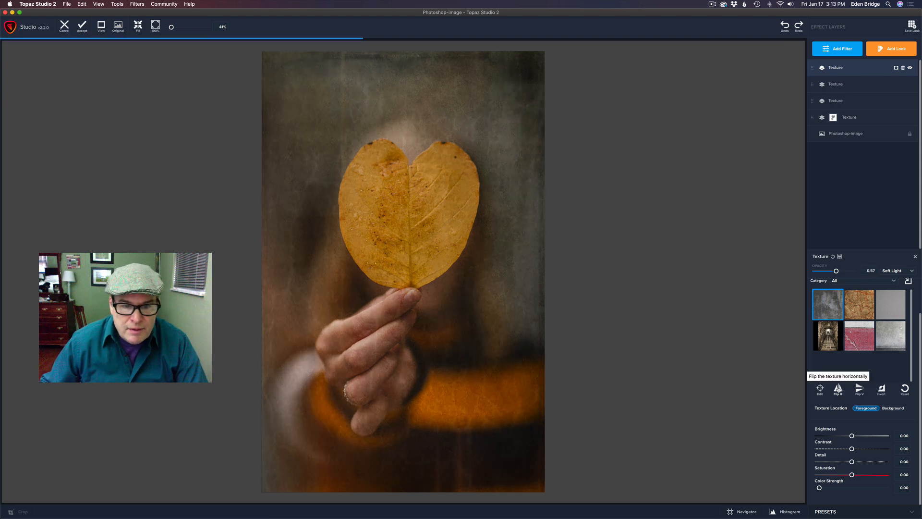
click(838, 389)
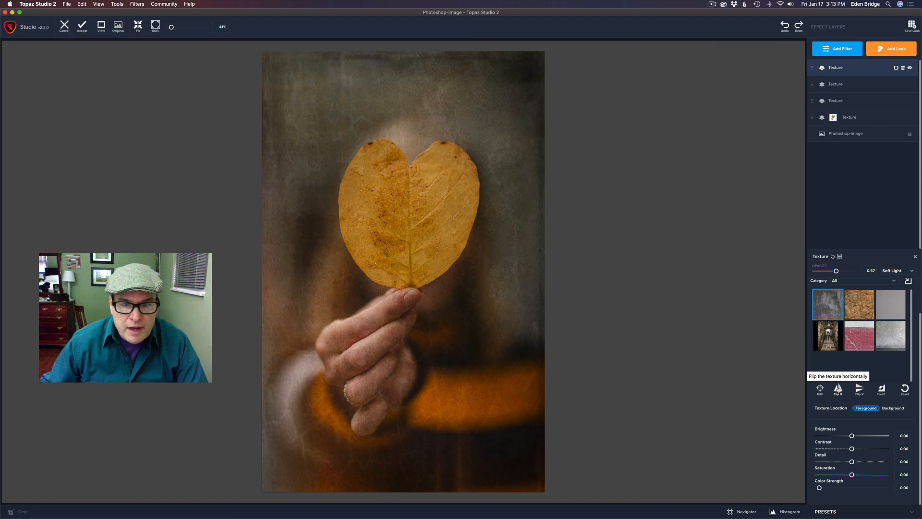
click(839, 389)
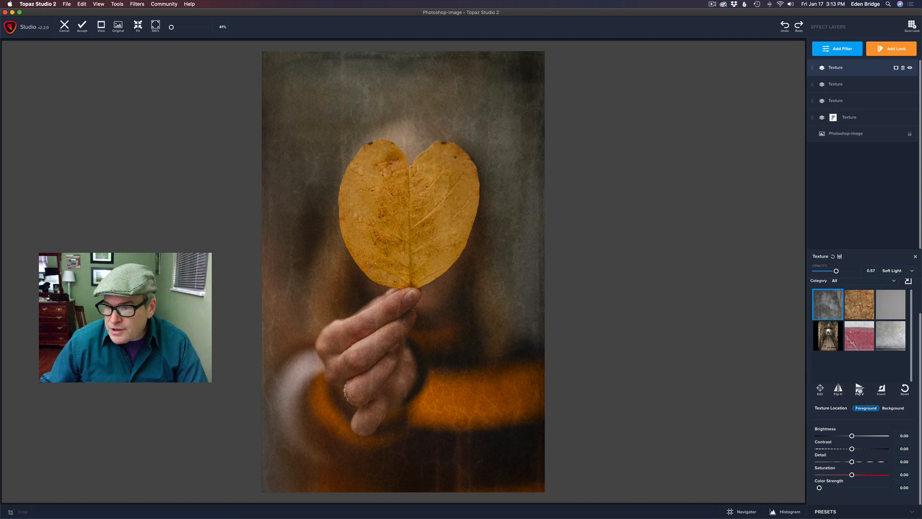
click(860, 390)
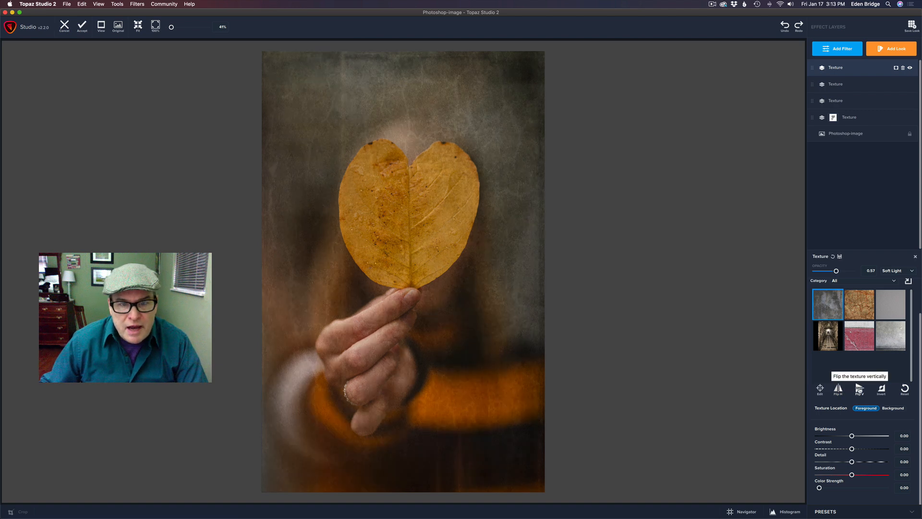
click(860, 390)
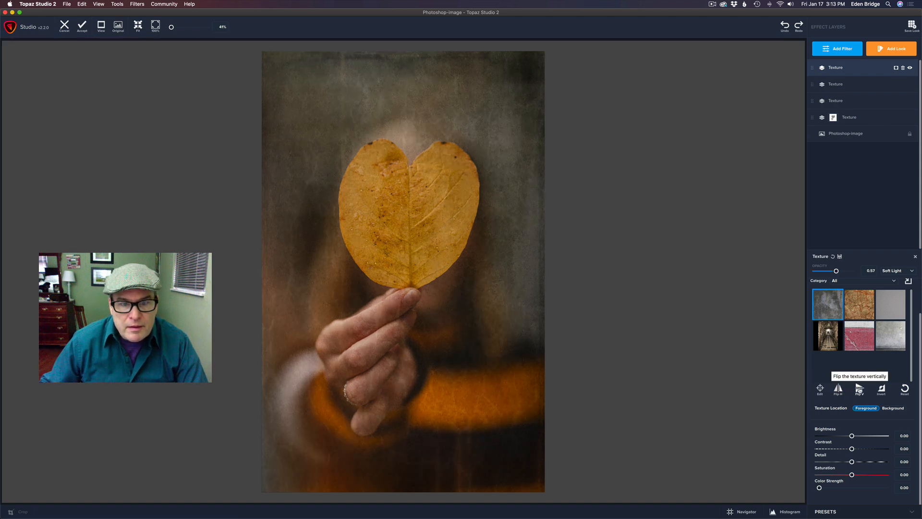
Try the cracked wall texture flipped vertically and inverted, restoring it after each trial
click(859, 390)
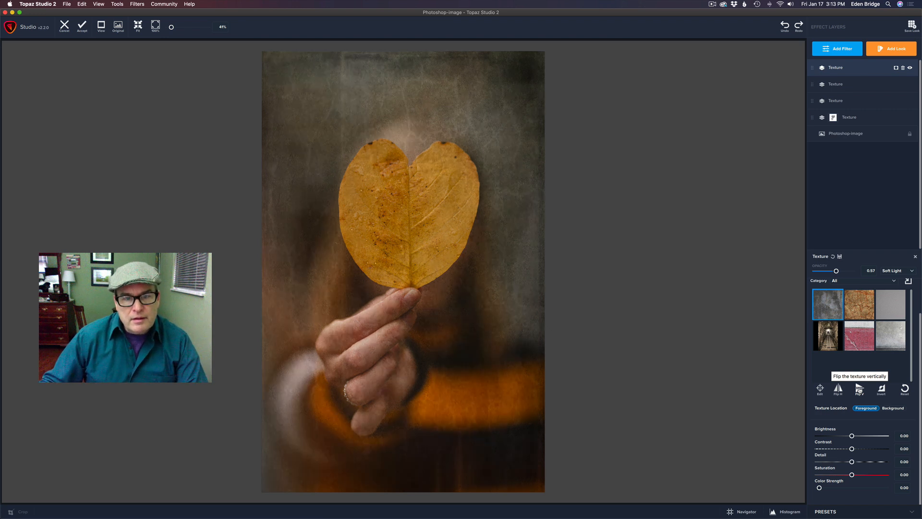
click(859, 391)
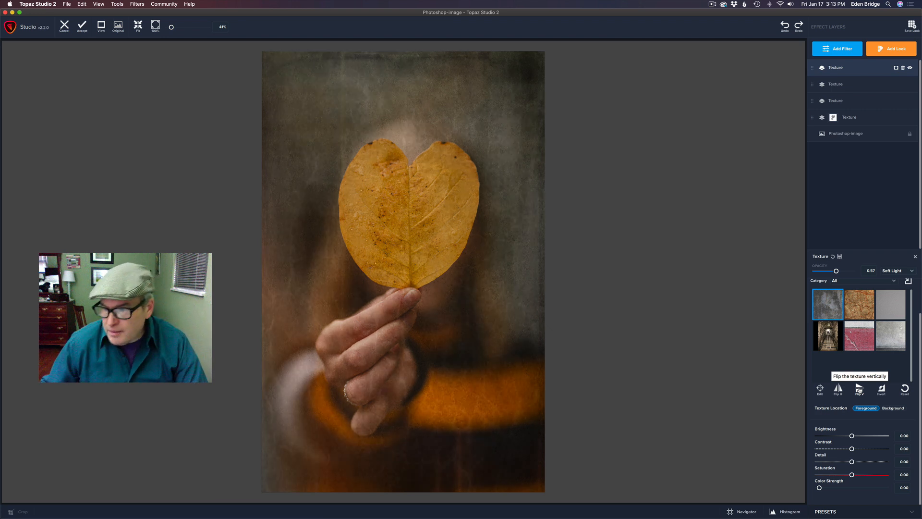
click(882, 390)
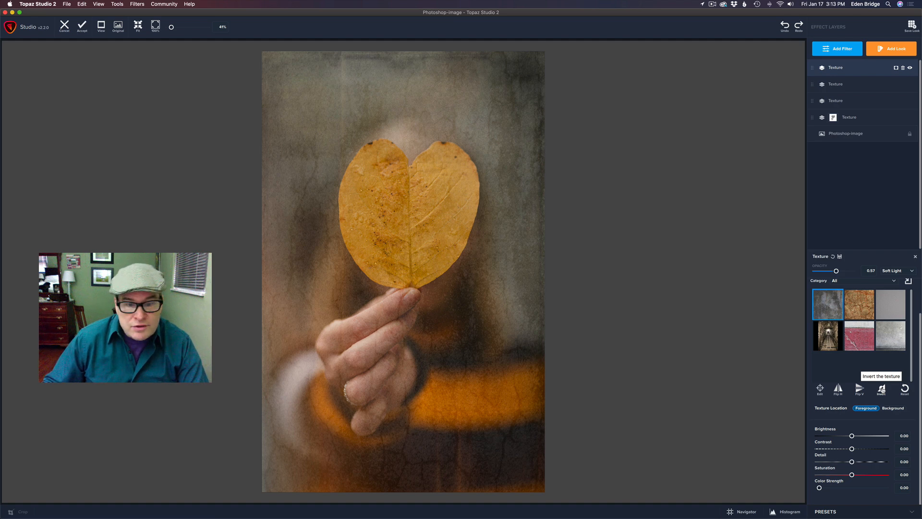
click(882, 389)
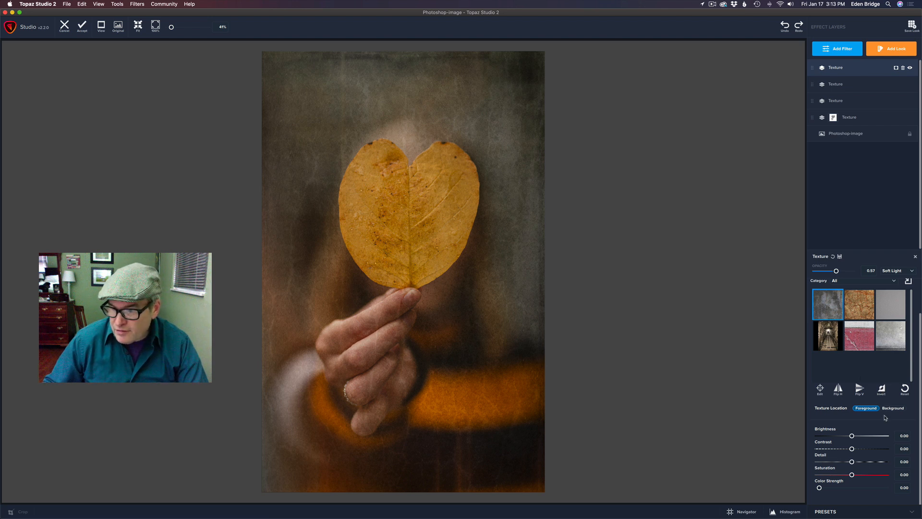
Try slight brightness and contrast changes on the cracked wall texture, resetting both to 0.00
mouse_move(852, 436)
mouse_down()
mouse_move(860, 437)
mouse_move(852, 436)
mouse_up()
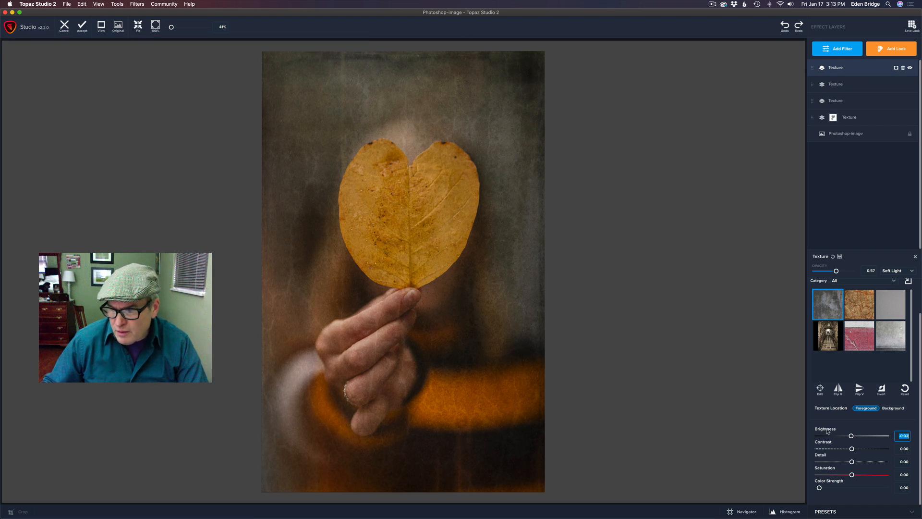
double_click(828, 431)
mouse_move(852, 448)
mouse_down()
mouse_move(872, 449)
mouse_move(851, 449)
mouse_up()
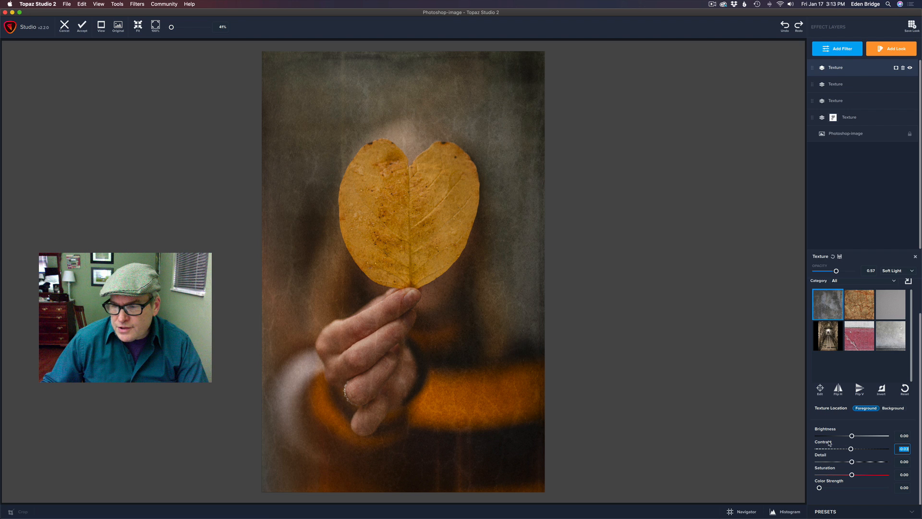
double_click(828, 442)
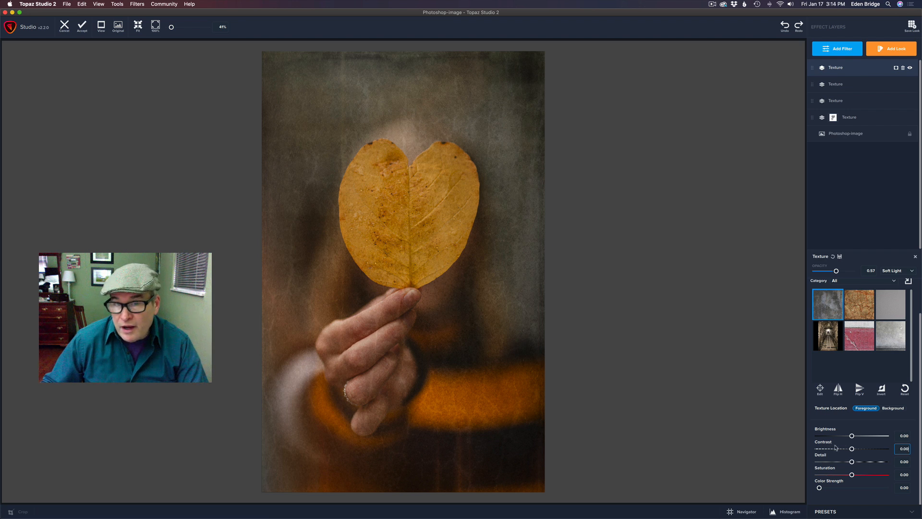
Set the cracked wall texture's detail to 0.02, saturation to 0.66 and color strength to 0.12
mouse_move(853, 462)
mouse_down()
mouse_move(862, 464)
mouse_move(809, 461)
mouse_move(848, 464)
mouse_up()
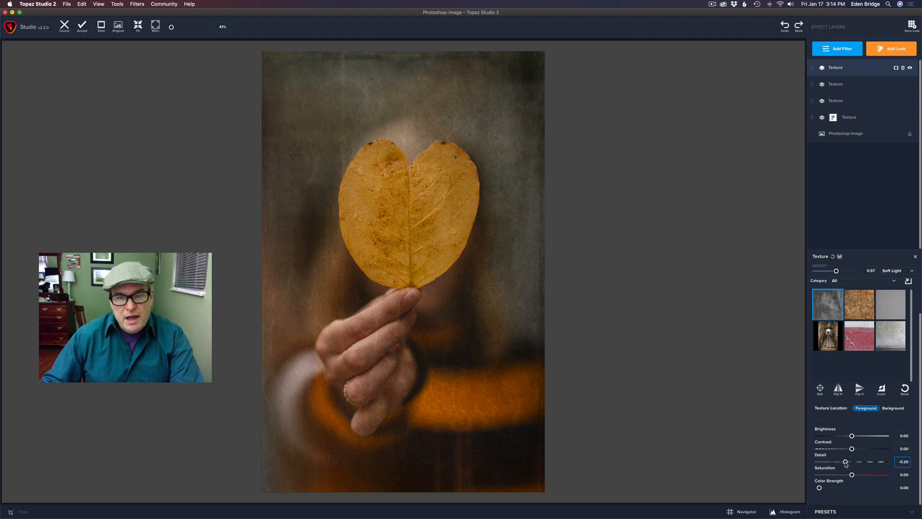
drag(846, 464, 854, 465)
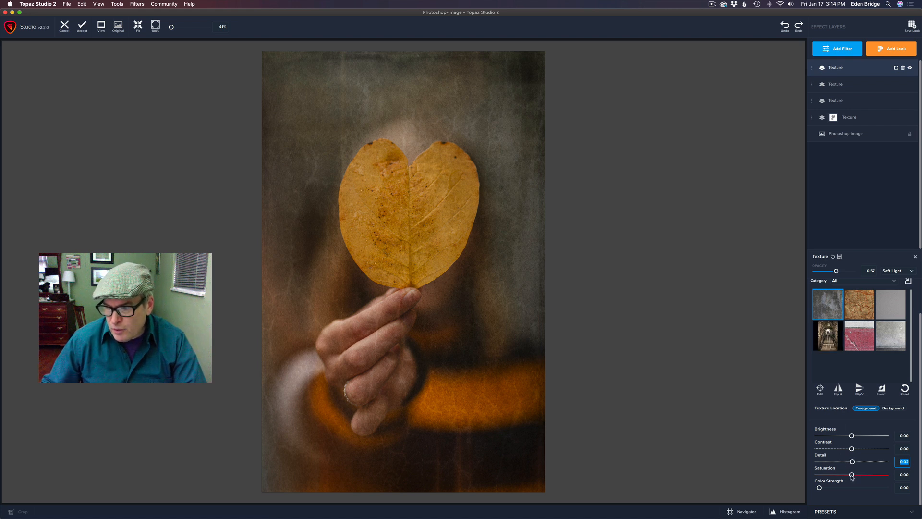
drag(852, 474, 872, 502)
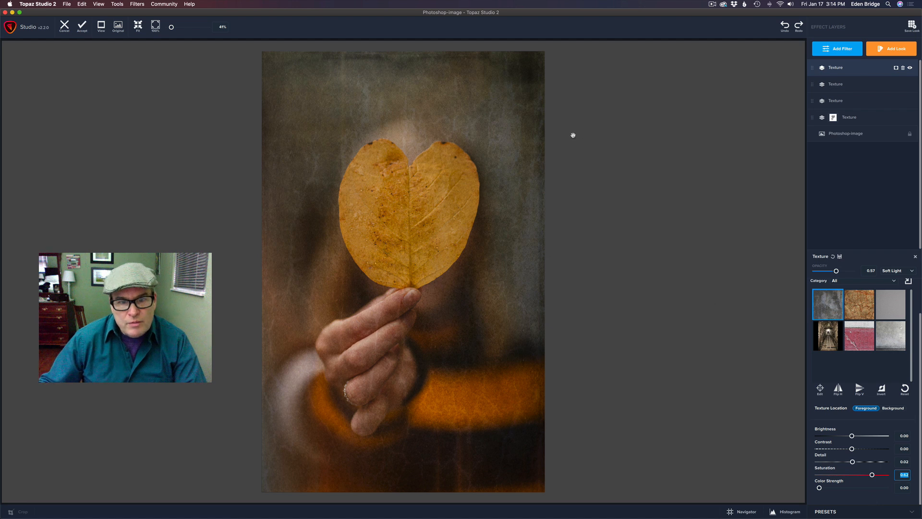
click(874, 475)
drag(874, 476, 873, 476)
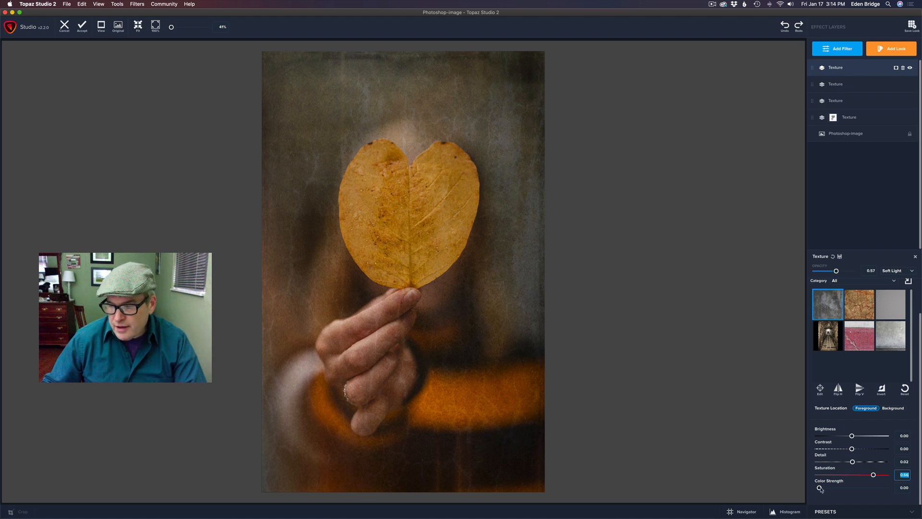
mouse_move(821, 488)
mouse_down()
mouse_move(860, 488)
mouse_move(821, 502)
mouse_move(838, 501)
mouse_move(847, 488)
mouse_move(827, 488)
mouse_up()
drag(650, 254, 651, 254)
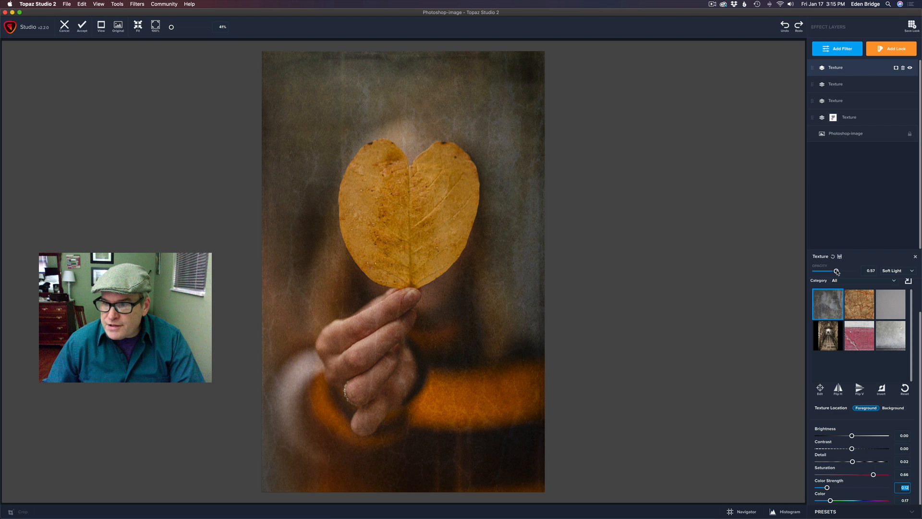
Try stronger and weaker opacities for the cracked wall texture and settle on 0.45
drag(837, 272, 849, 272)
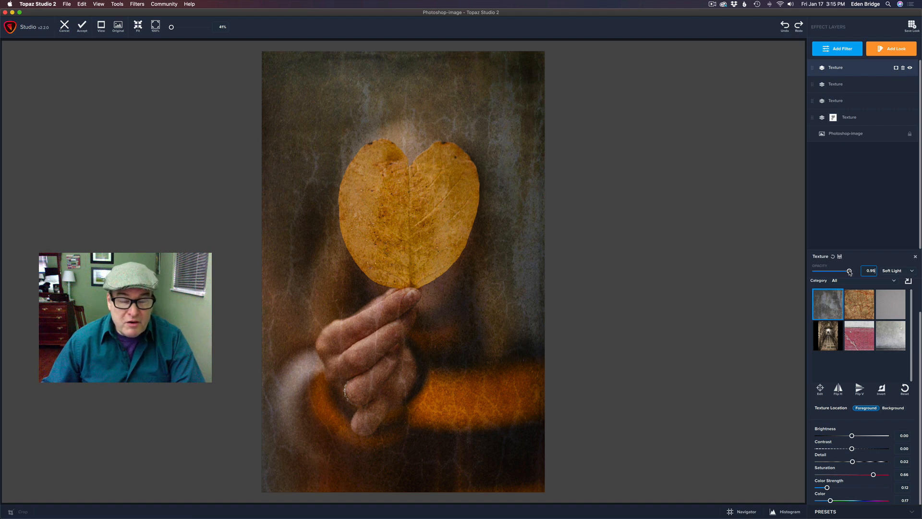
drag(850, 272, 840, 272)
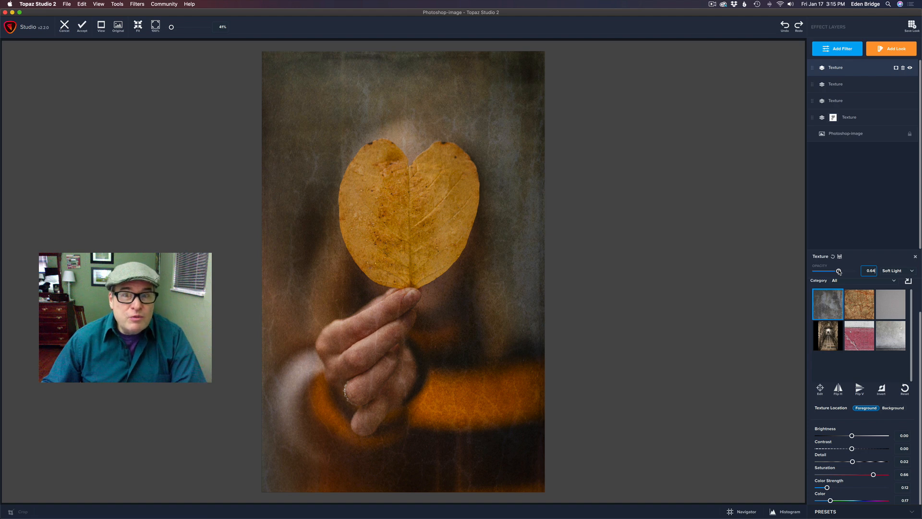
mouse_move(838, 272)
mouse_down()
mouse_move(847, 271)
mouse_move(834, 272)
mouse_up()
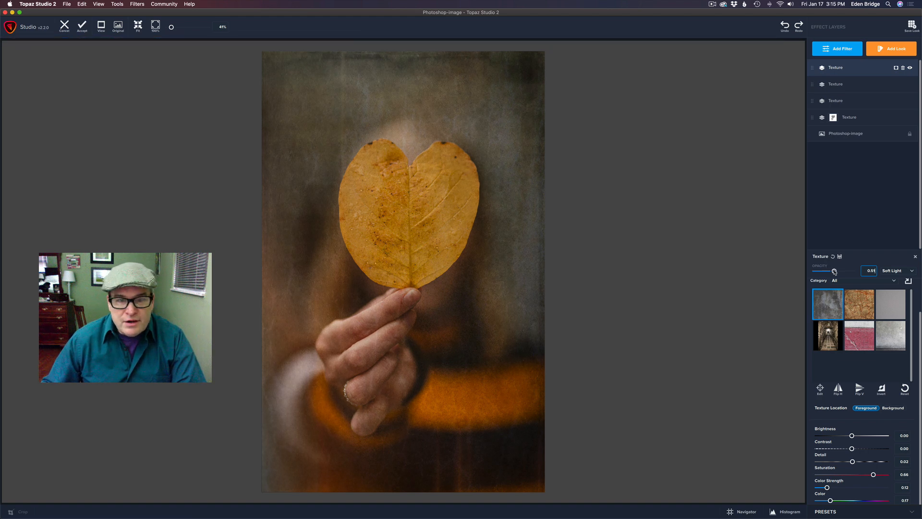
drag(835, 272, 832, 272)
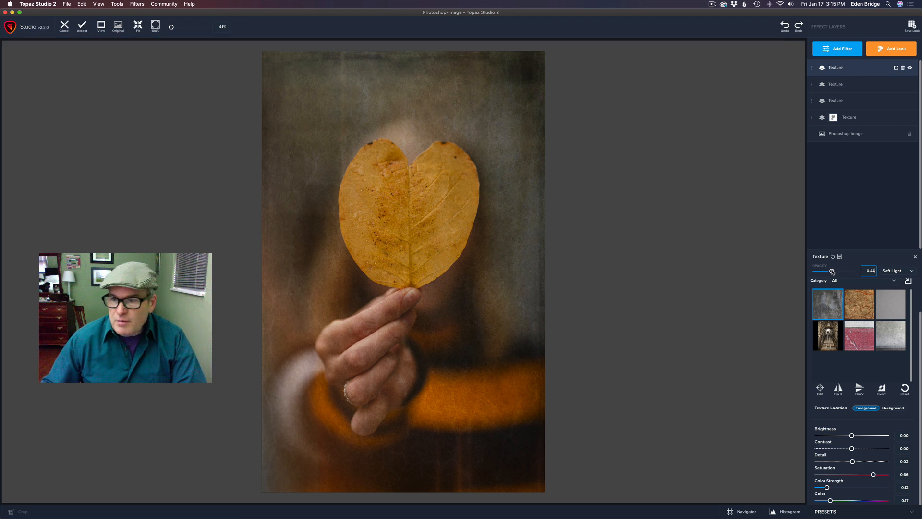
drag(832, 272, 833, 272)
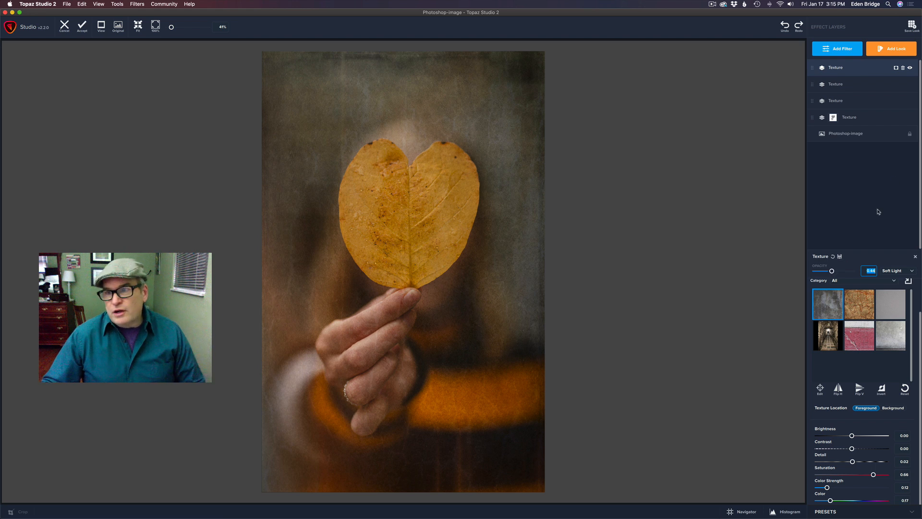
Toggle the cracked wall texture layer's visibility to compare the photo with and without it
click(910, 69)
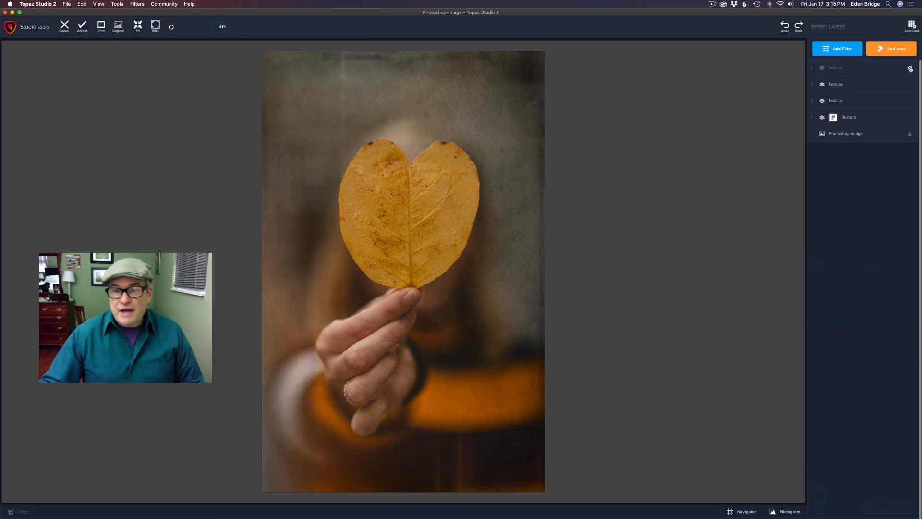
click(910, 69)
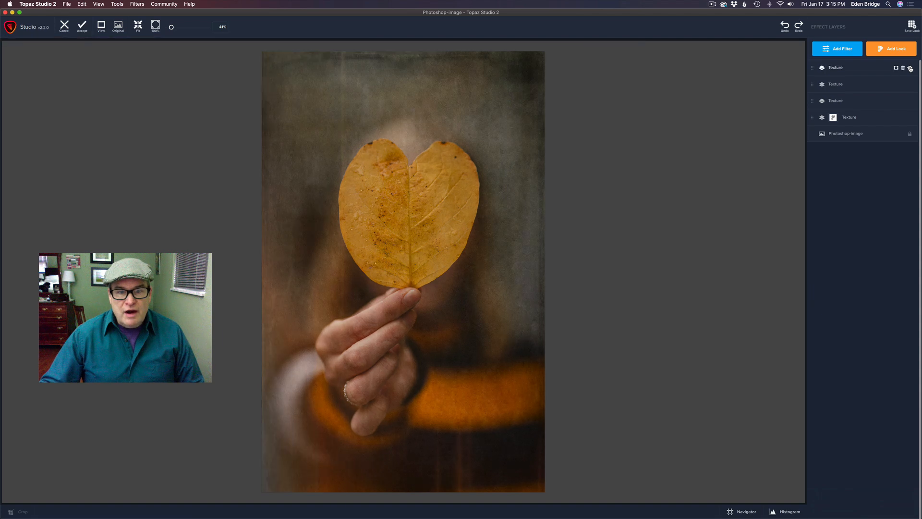
click(704, 198)
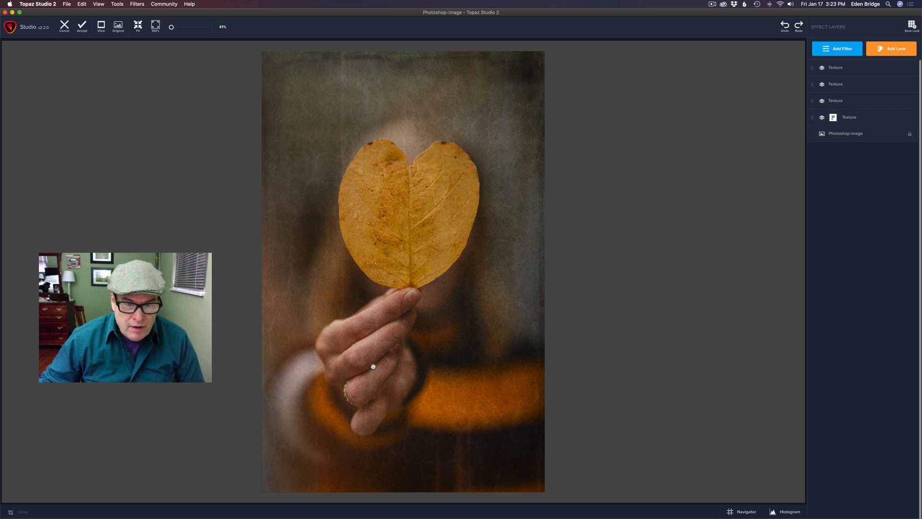
Copy the mask from the lowest Texture layer and paste it onto the cracked wall texture layer
right_click(833, 119)
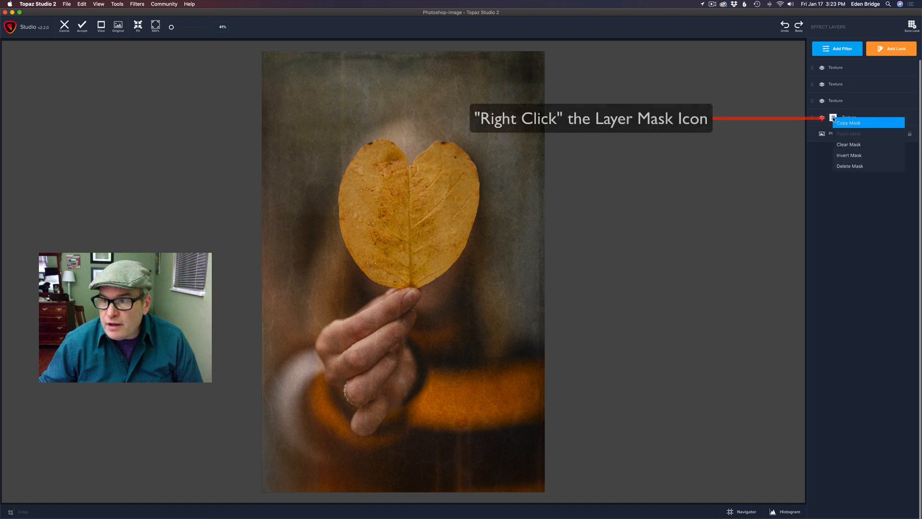
click(847, 124)
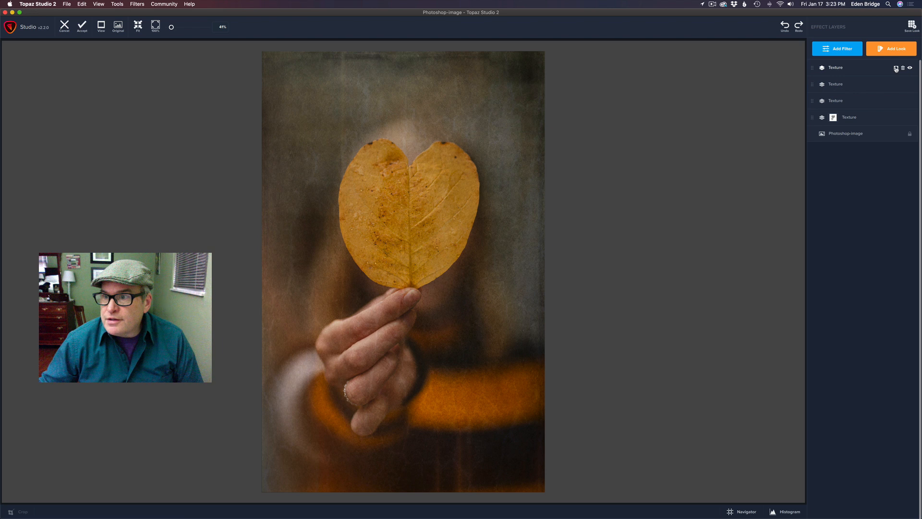
right_click(897, 69)
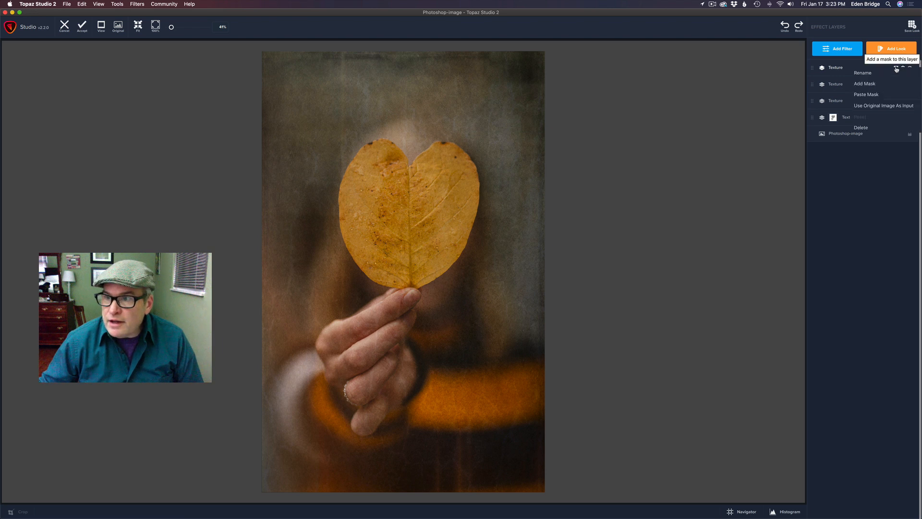
click(883, 95)
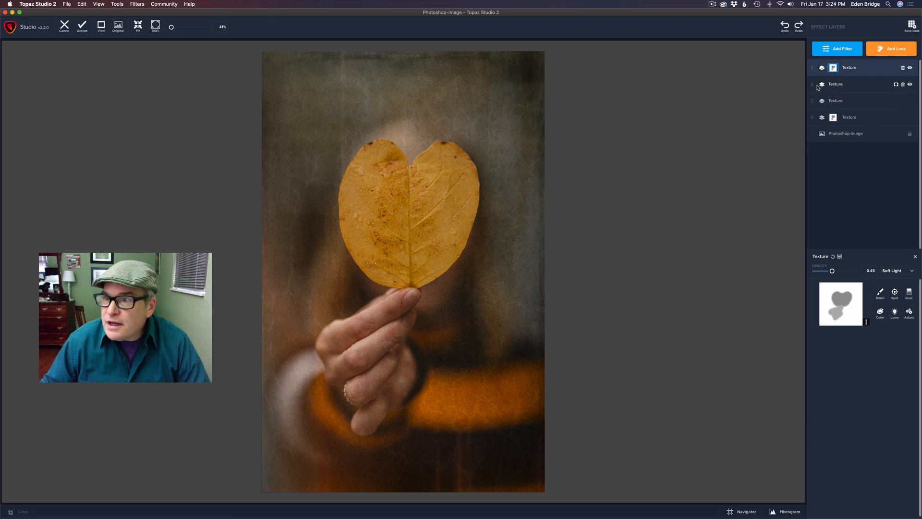
Toggle the visibility of the faded border and light leak layers to compare each one's effect on the photo
right_click(854, 86)
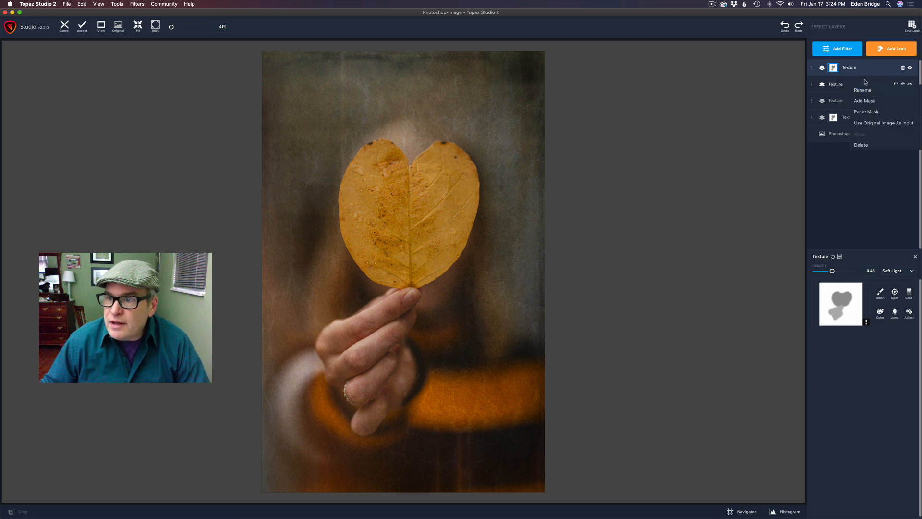
click(857, 82)
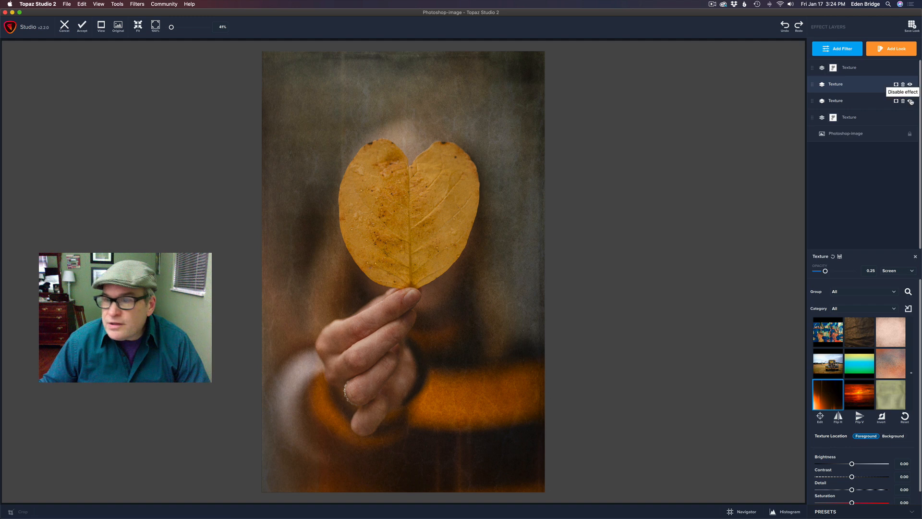
click(911, 101)
click(910, 102)
click(911, 102)
click(911, 101)
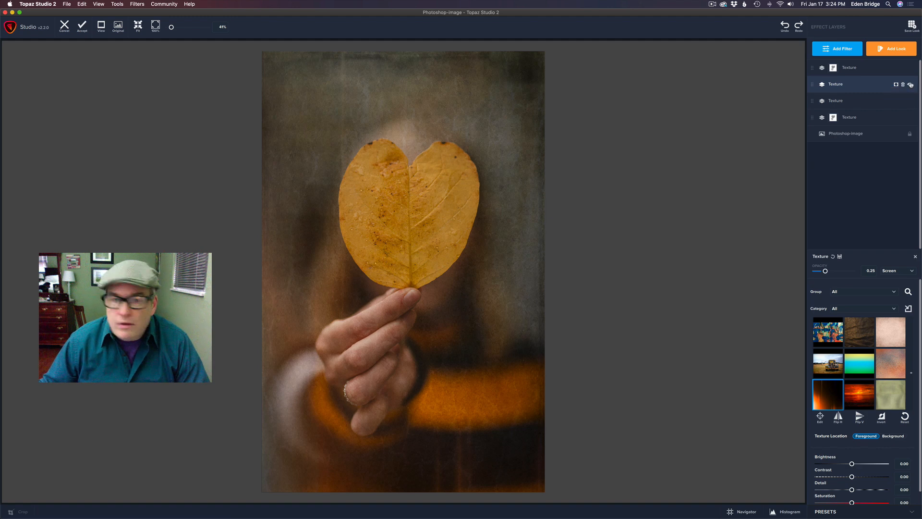
click(911, 85)
click(911, 85)
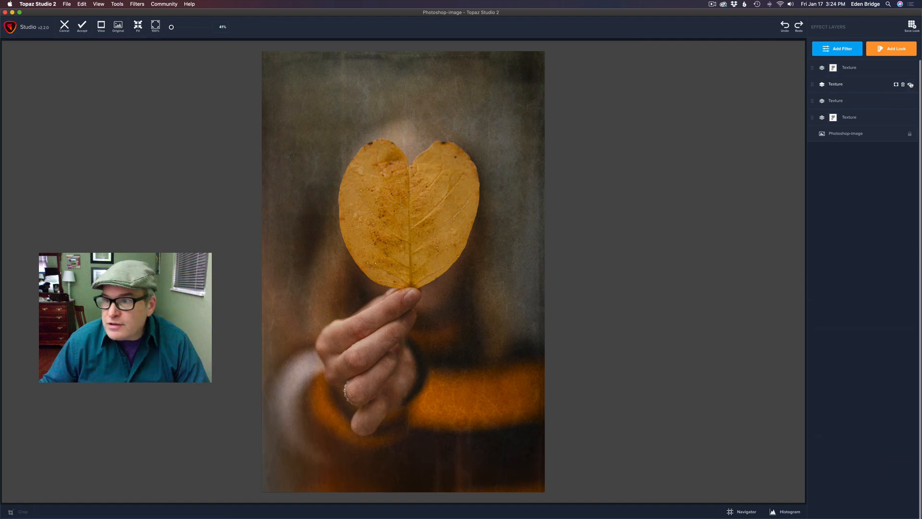
Raise the orange light leak layer's opacity to about 0.35
click(871, 85)
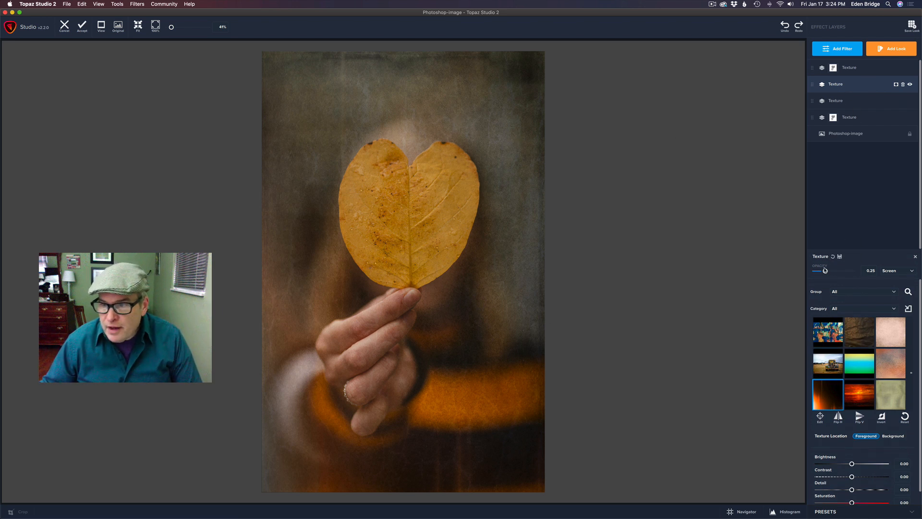
drag(825, 270, 828, 272)
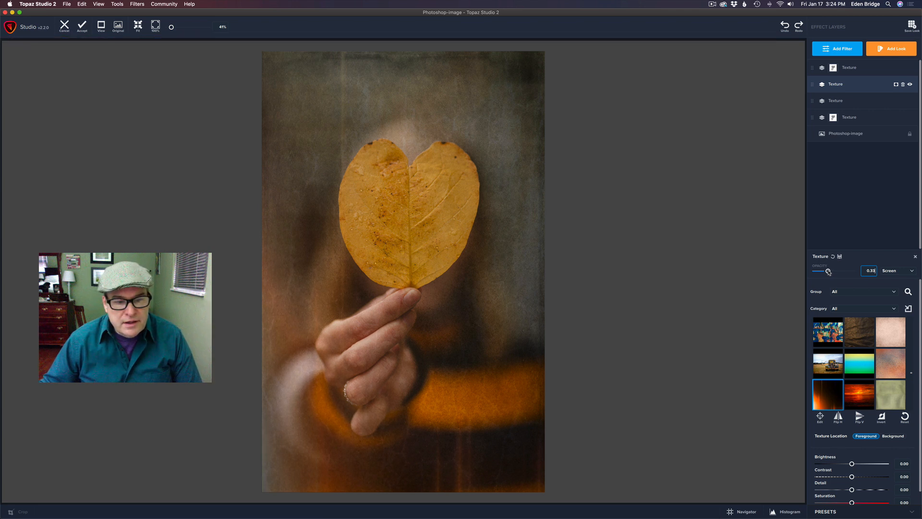
drag(829, 272, 829, 272)
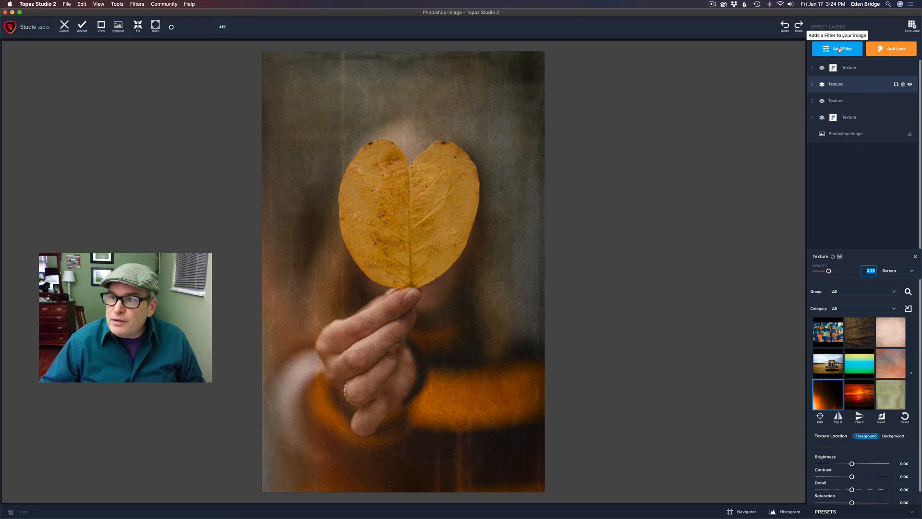
Add a Precision Detail filter with overall small detail at 0.22 and compare the photo with and without it
click(840, 50)
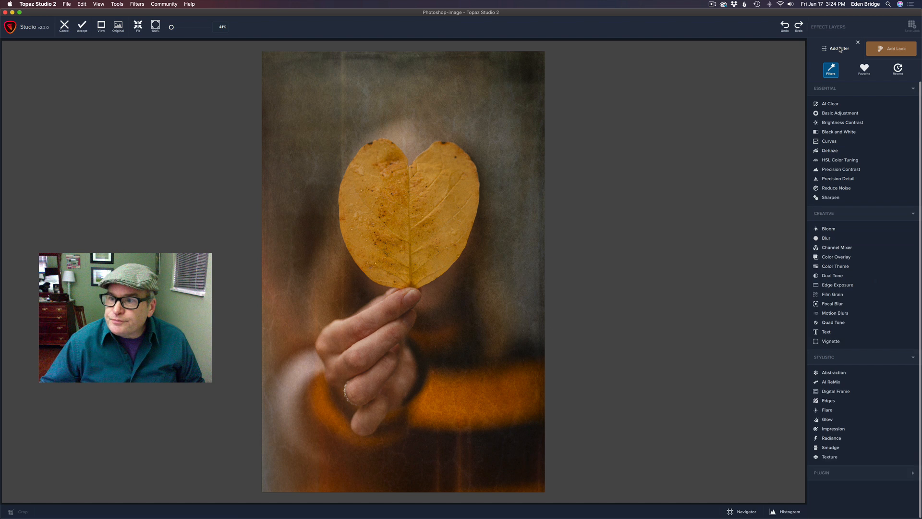
click(850, 179)
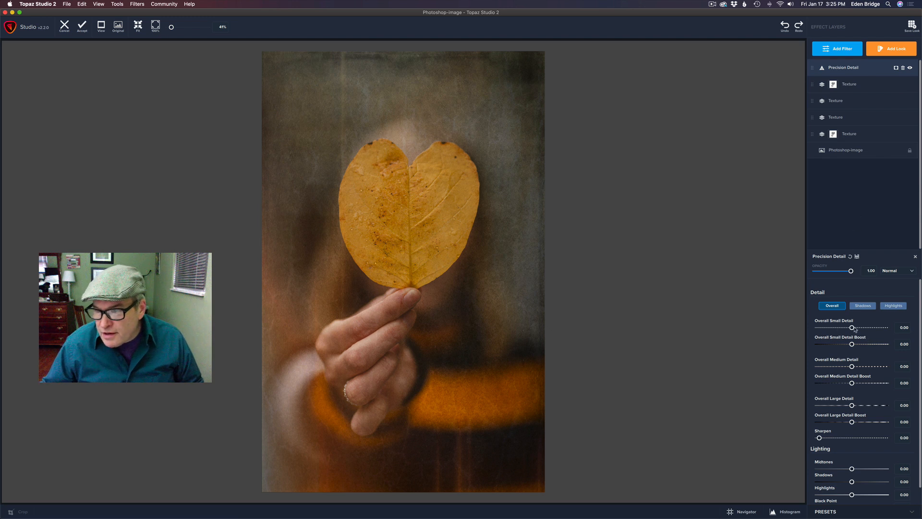
mouse_move(854, 330)
mouse_down()
mouse_move(878, 331)
mouse_move(860, 331)
mouse_up()
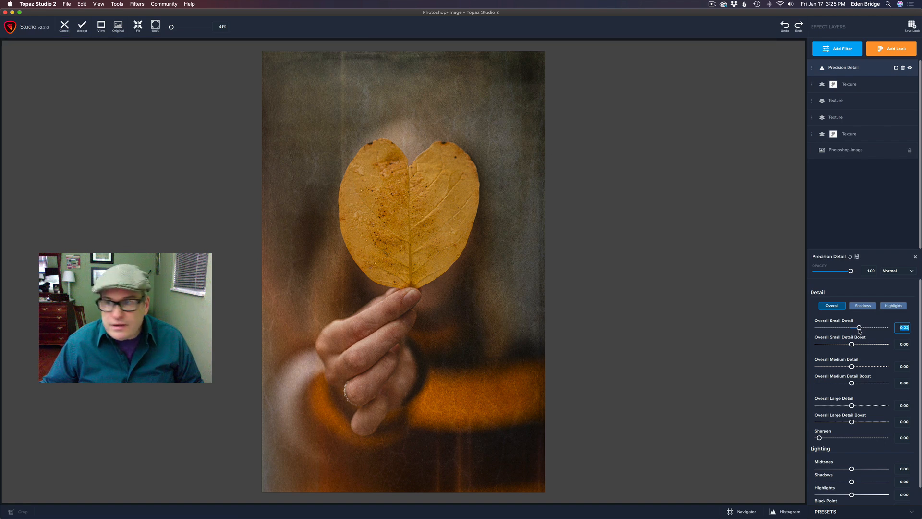
click(910, 69)
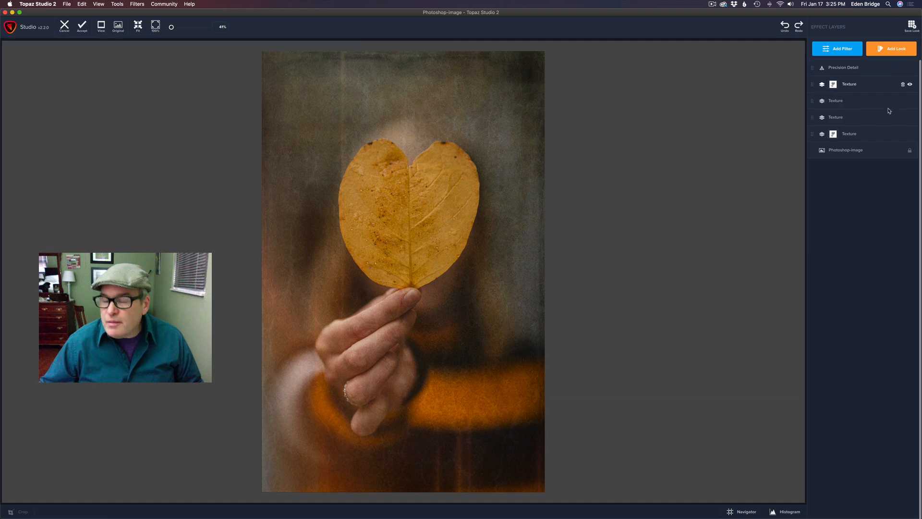
Adjust the cracked wall texture layer's opacity to about 0.48
click(866, 85)
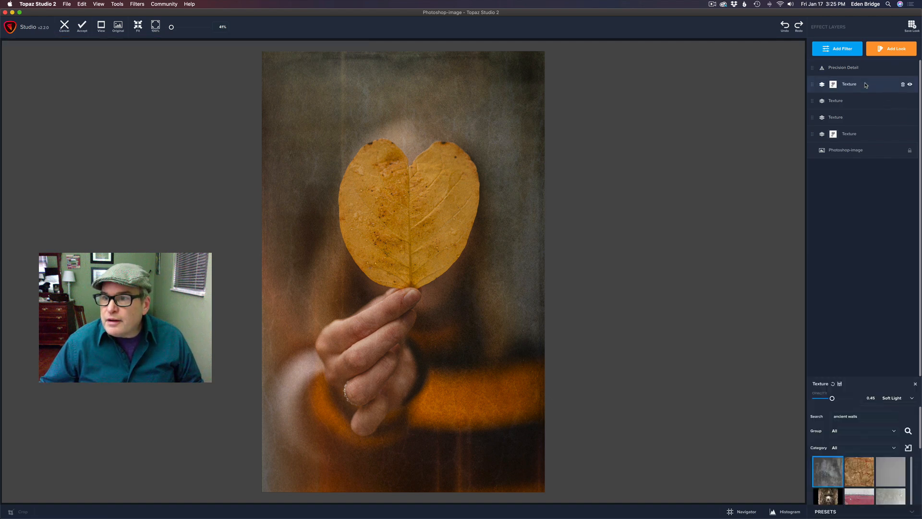
drag(832, 272, 830, 273)
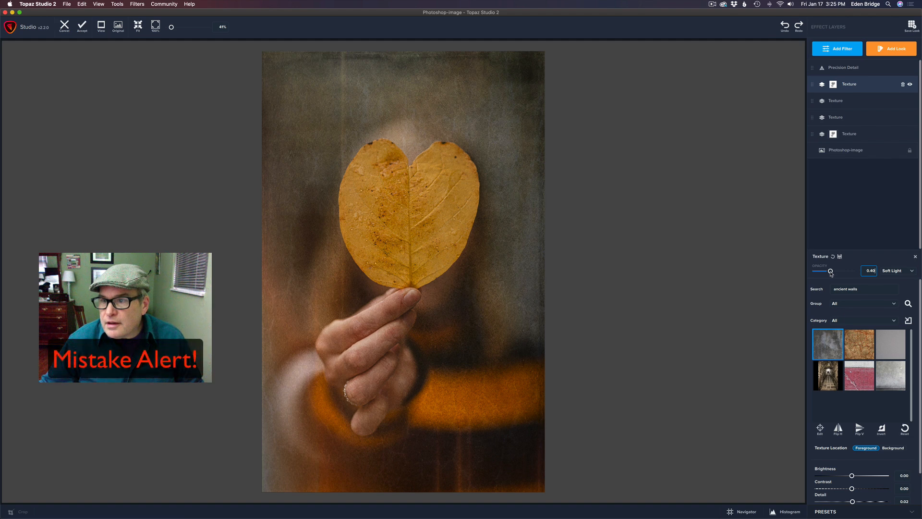
drag(831, 273, 834, 275)
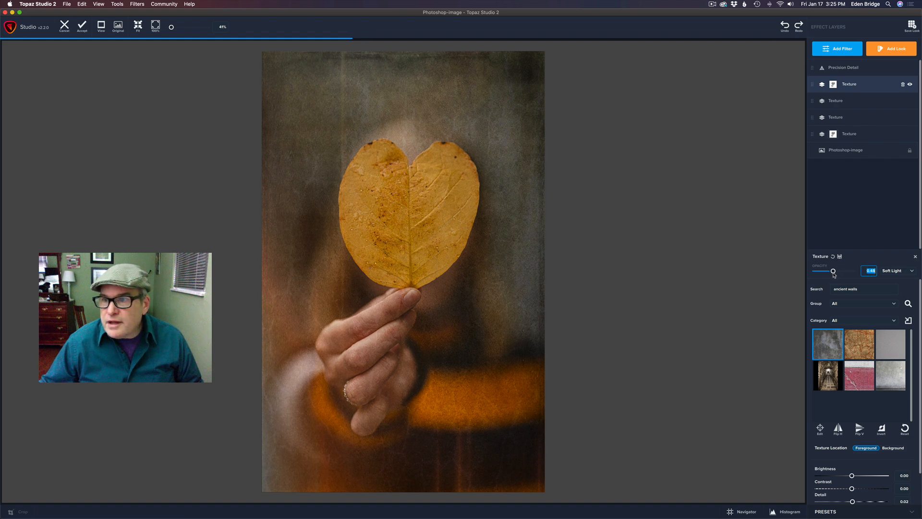
Reduce the Precision Detail filter's opacity to 0.95
click(850, 67)
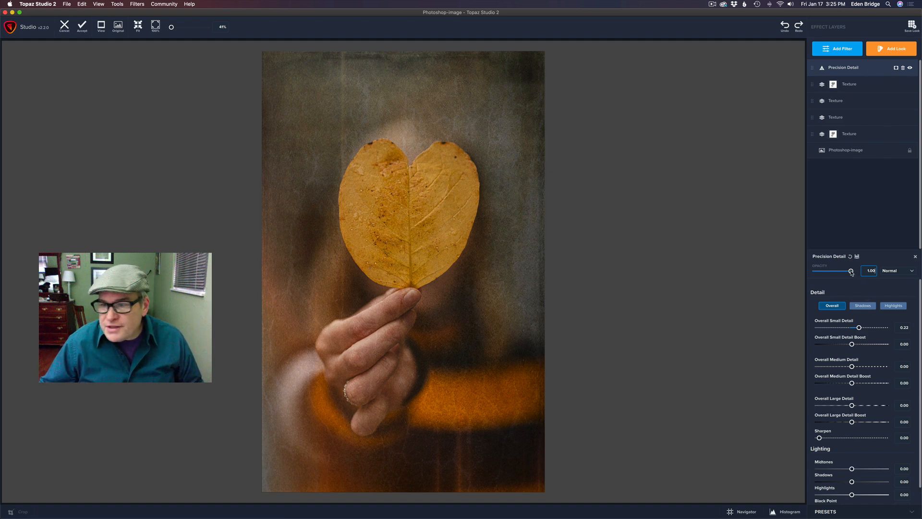
drag(851, 272, 889, 283)
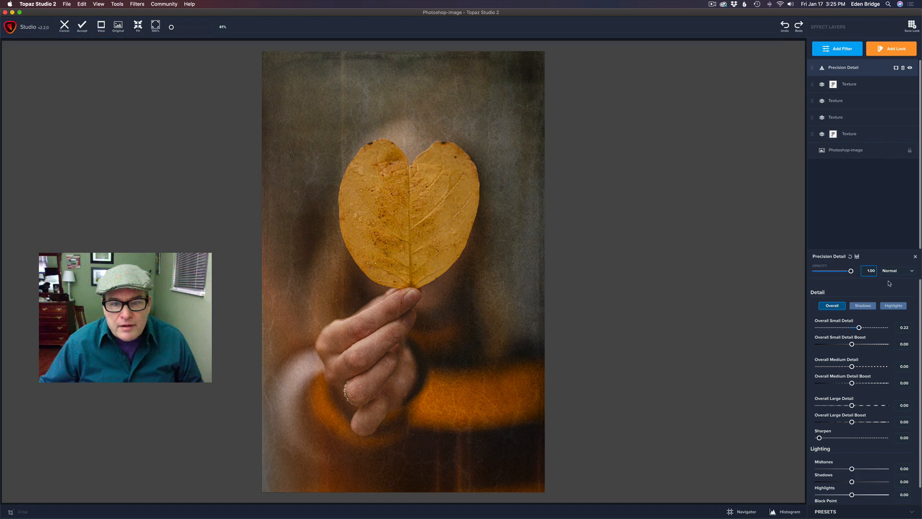
click(852, 274)
drag(851, 273, 850, 273)
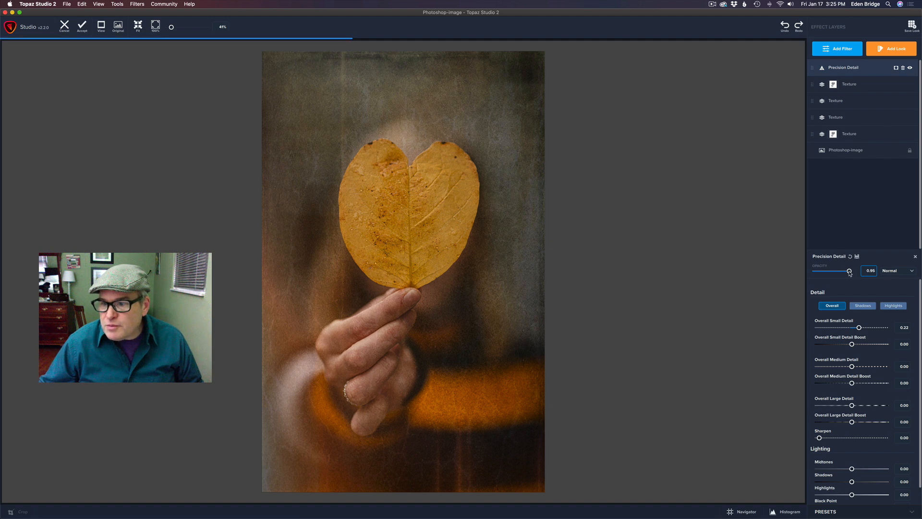
Fine-tune the cracked wall texture layer's opacity to about 0.47
click(852, 86)
mouse_move(834, 272)
mouse_down()
mouse_move(843, 273)
mouse_move(835, 272)
mouse_up()
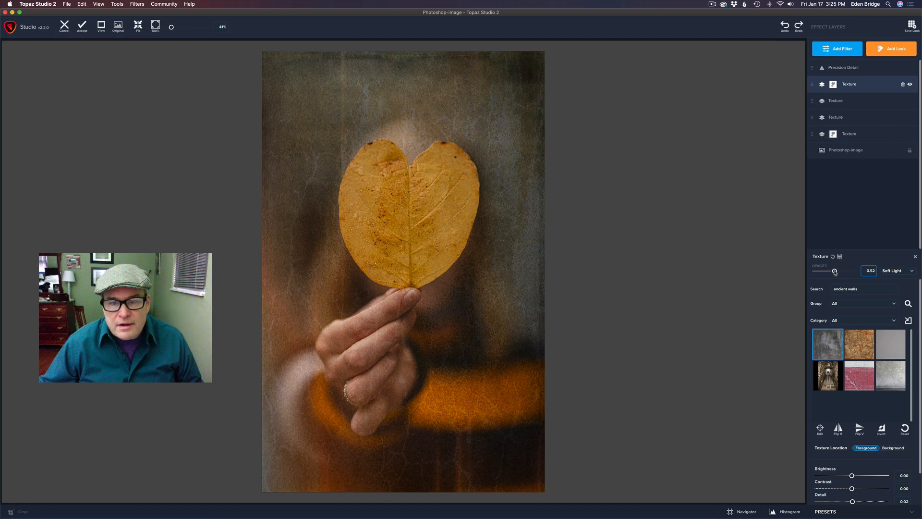
drag(835, 272, 834, 272)
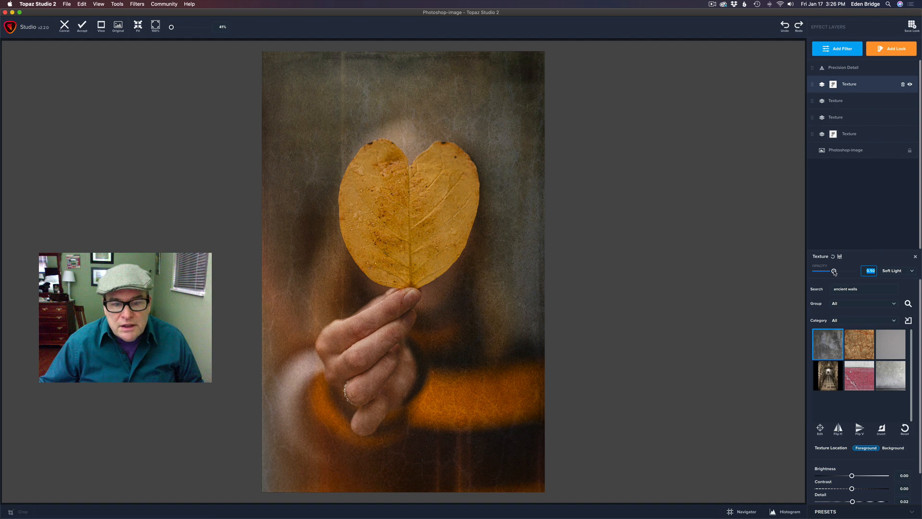
drag(834, 272, 834, 272)
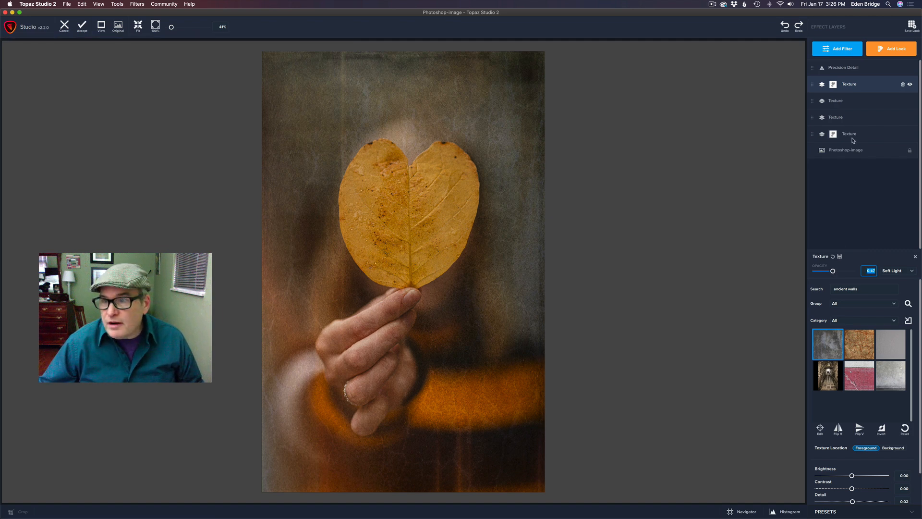
In the Precision Detail filter, set the overall medium detail to about -0.22 and sharpening to about 0.11
click(856, 69)
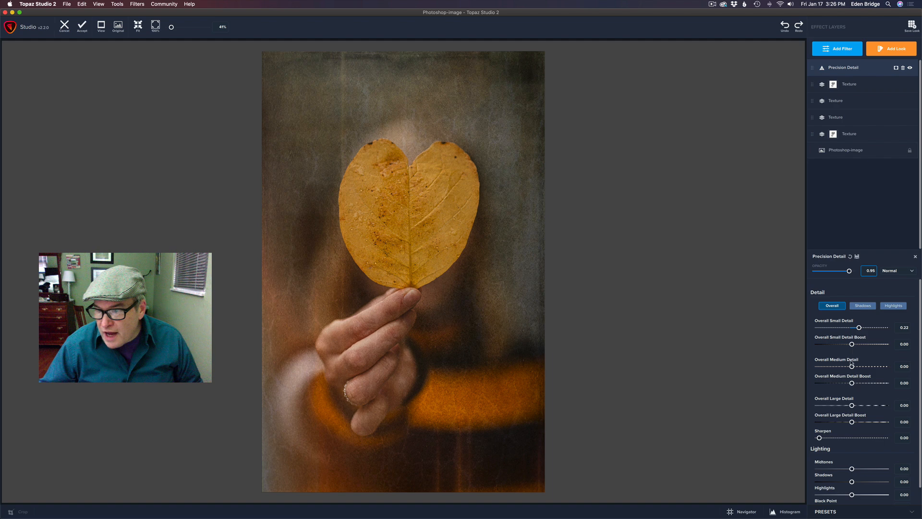
mouse_move(853, 368)
mouse_down()
mouse_move(891, 370)
mouse_move(844, 370)
mouse_up()
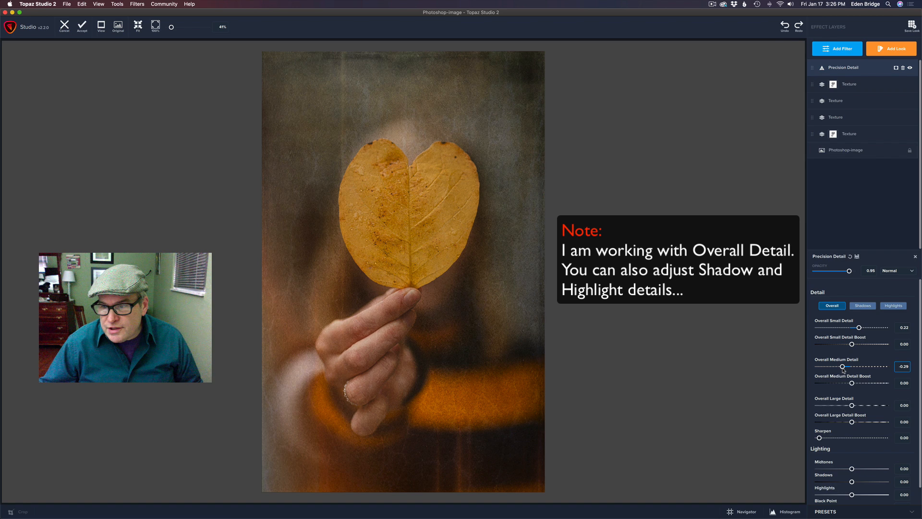
drag(843, 370, 845, 370)
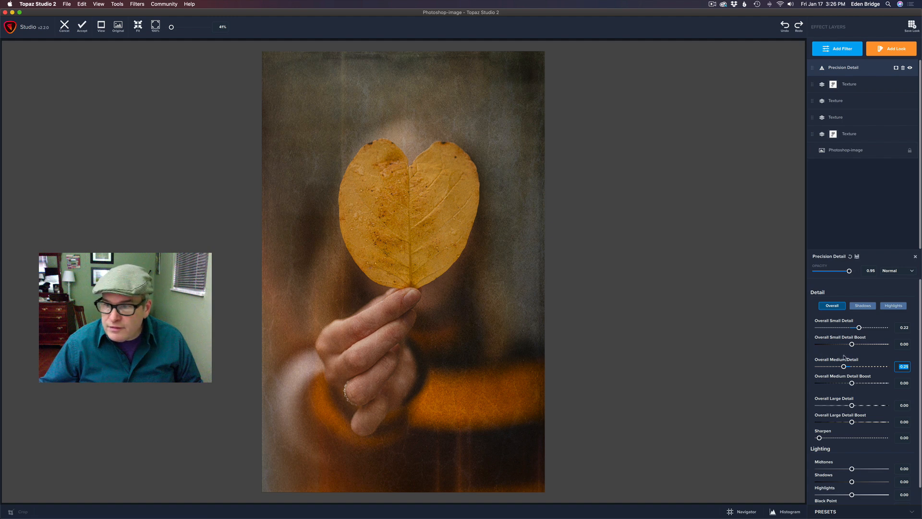
drag(844, 368, 845, 368)
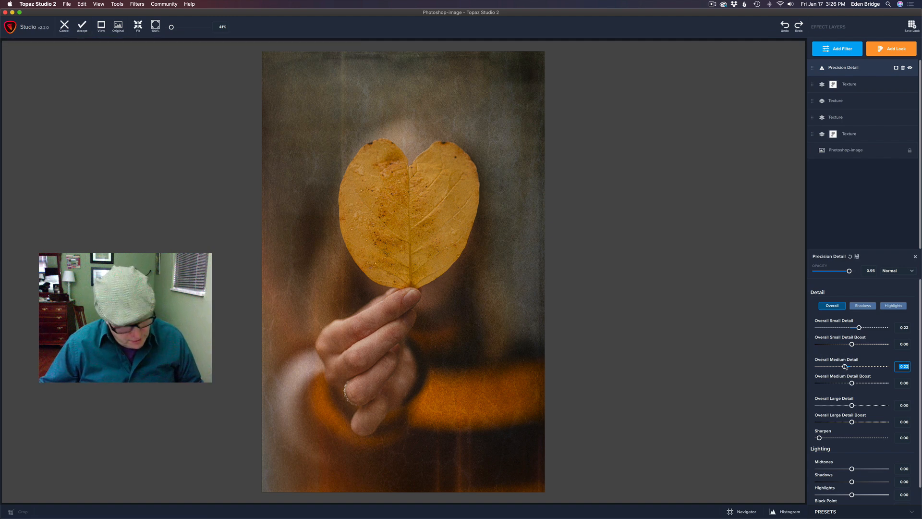
drag(820, 438, 824, 438)
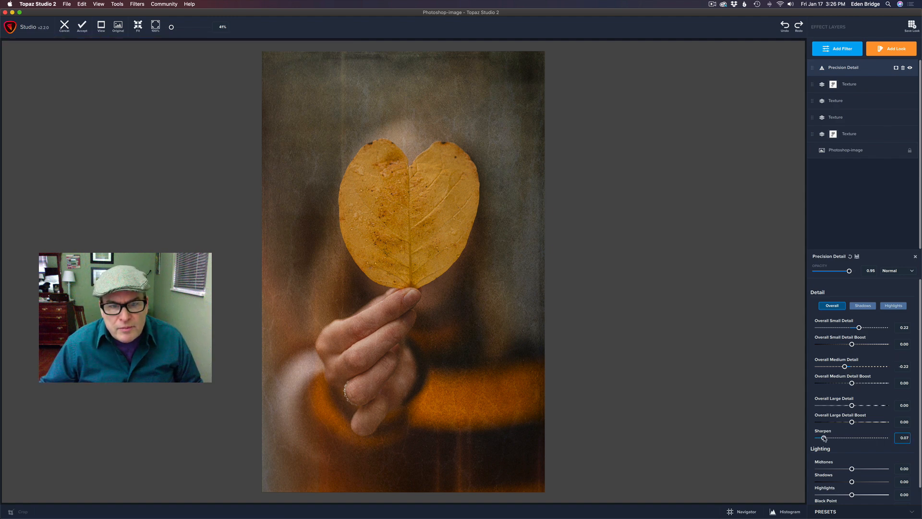
drag(825, 438, 827, 439)
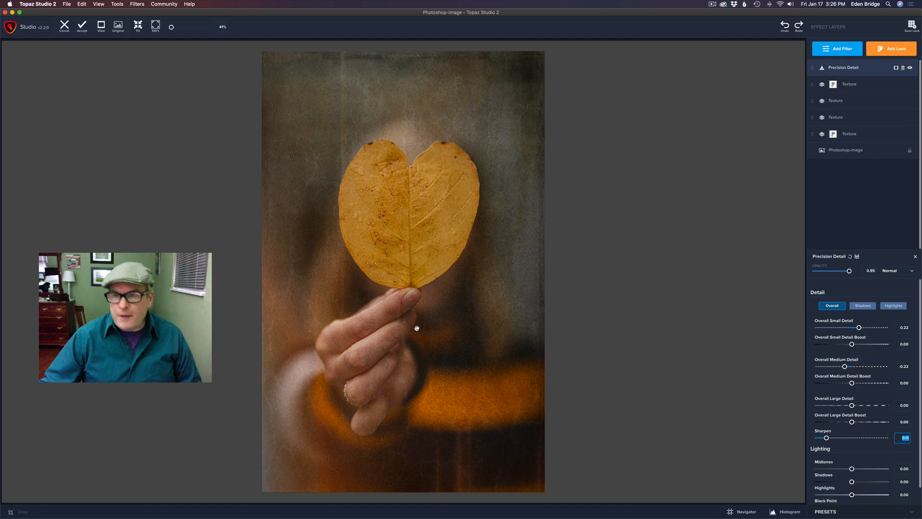
Add a Basic Adjustment filter above Precision Detail and lower its exposure to about -0.39
click(848, 50)
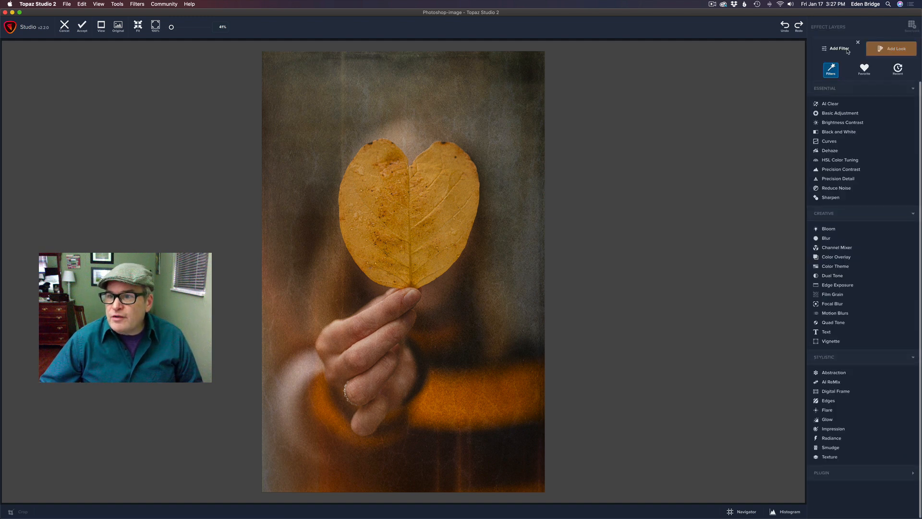
click(847, 114)
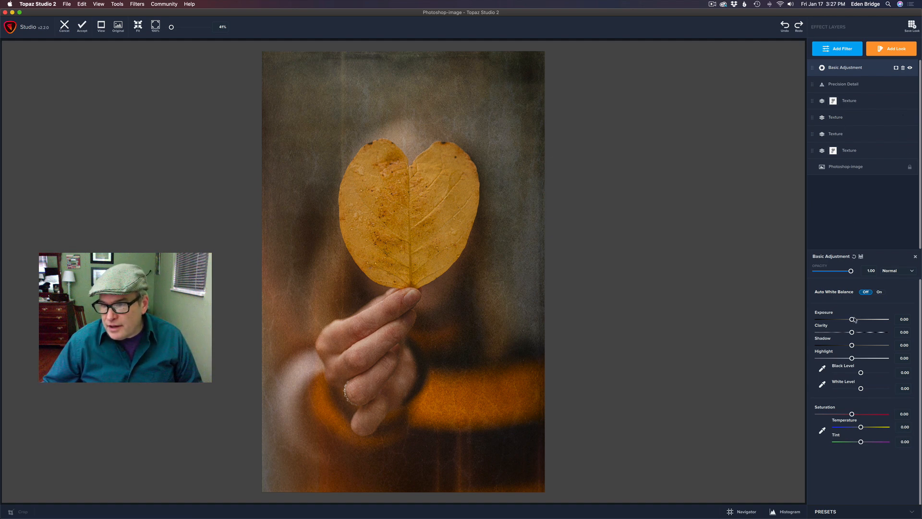
drag(851, 320, 844, 320)
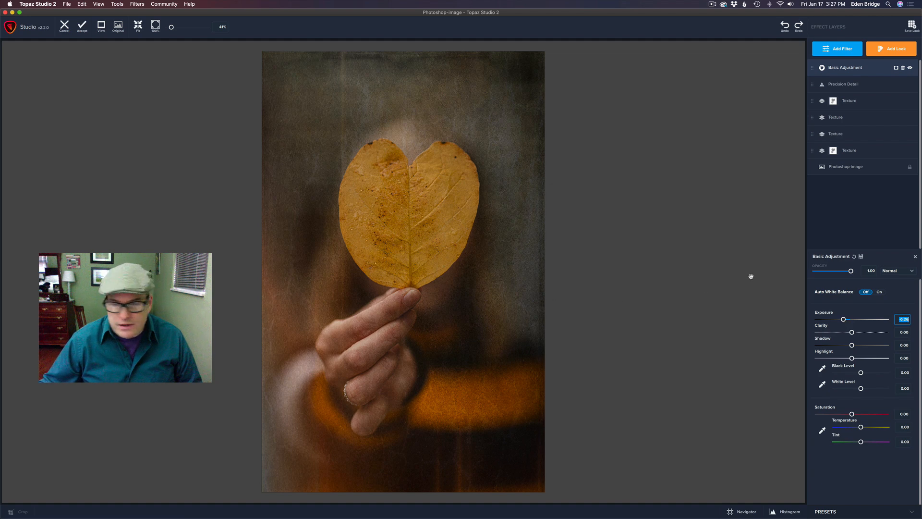
drag(845, 321, 840, 321)
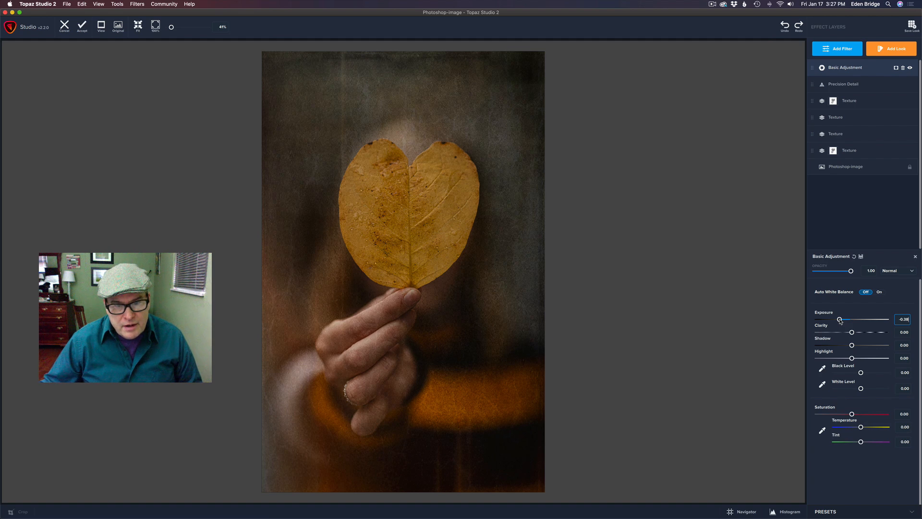
drag(840, 321, 841, 320)
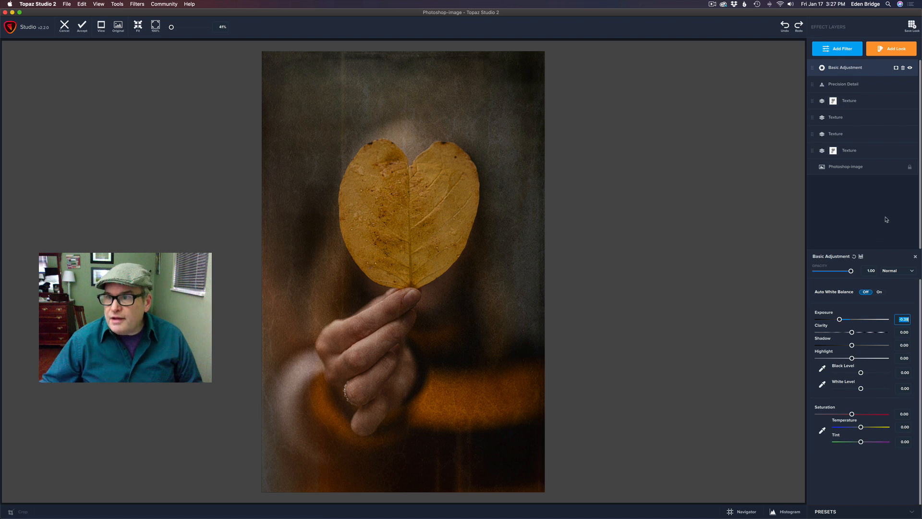
Add a mask to the Basic Adjustment layer and invert it to black
click(896, 69)
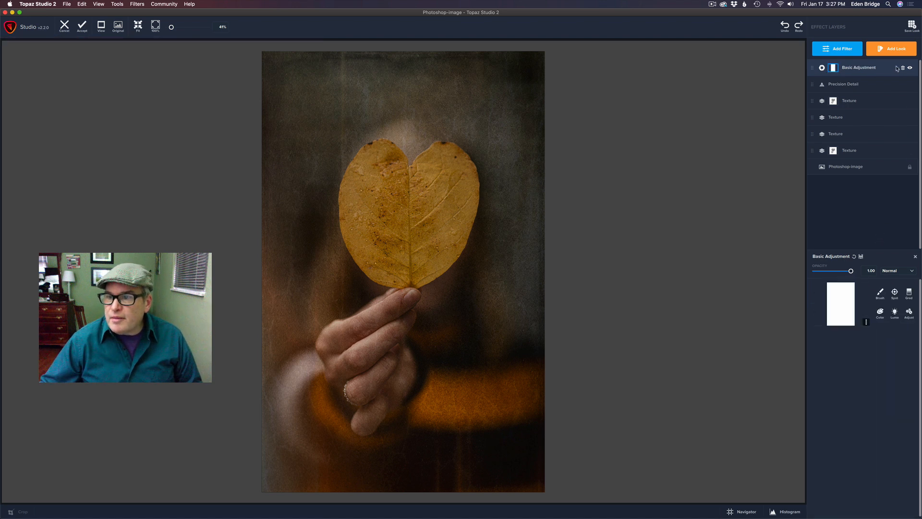
click(866, 323)
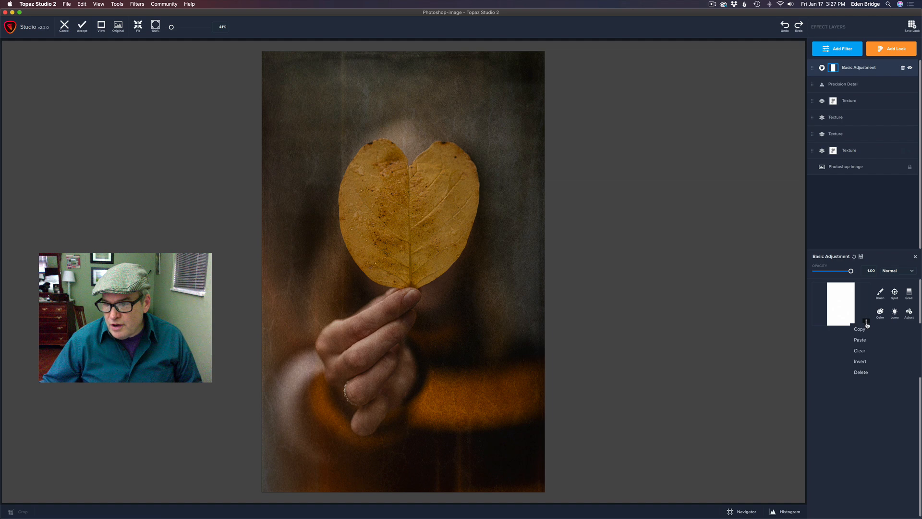
click(871, 362)
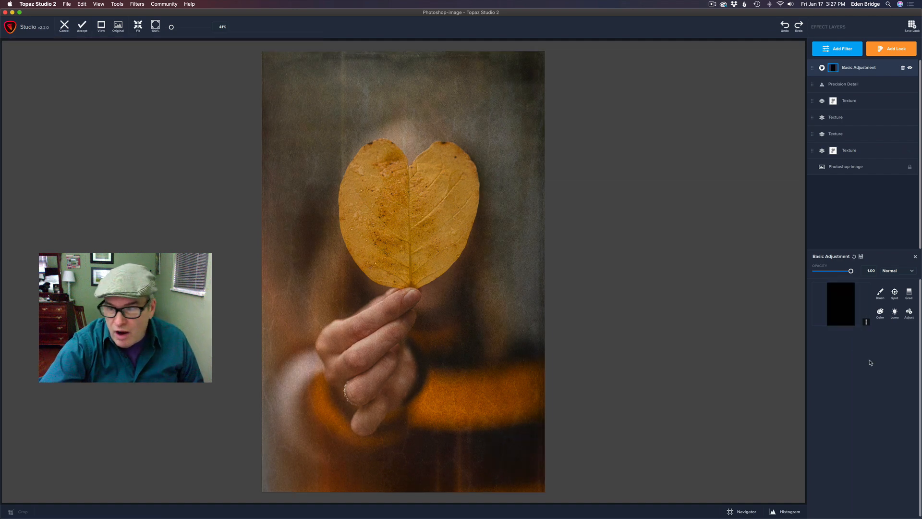
Paint the whole hand into the Basic Adjustment mask with the edge-aware brush in white, at transparency 1.00 and radius 0.30
click(880, 293)
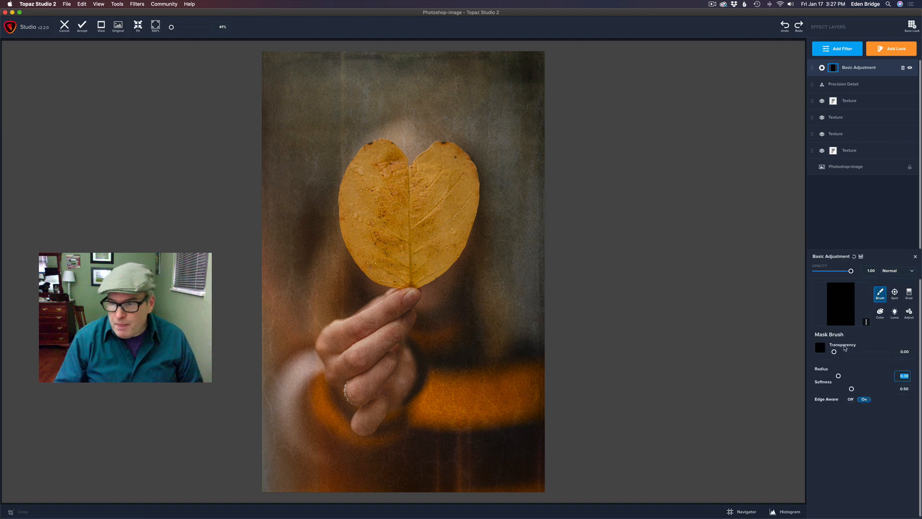
drag(835, 352, 896, 353)
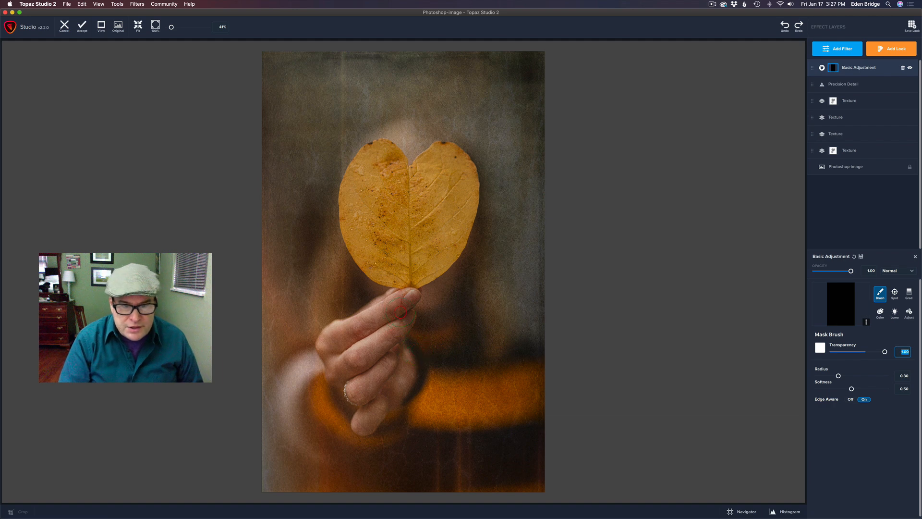
mouse_move(408, 298)
mouse_down()
mouse_move(338, 332)
mouse_move(329, 359)
mouse_move(339, 363)
mouse_move(395, 321)
mouse_up()
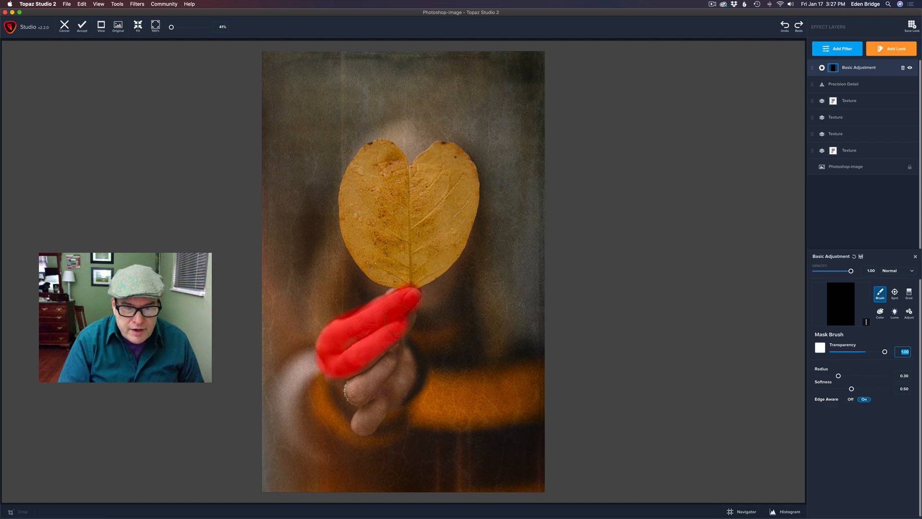
mouse_move(369, 349)
mouse_down()
mouse_move(350, 390)
mouse_move(371, 382)
mouse_move(388, 346)
mouse_move(406, 360)
mouse_move(366, 422)
mouse_move(369, 405)
mouse_up()
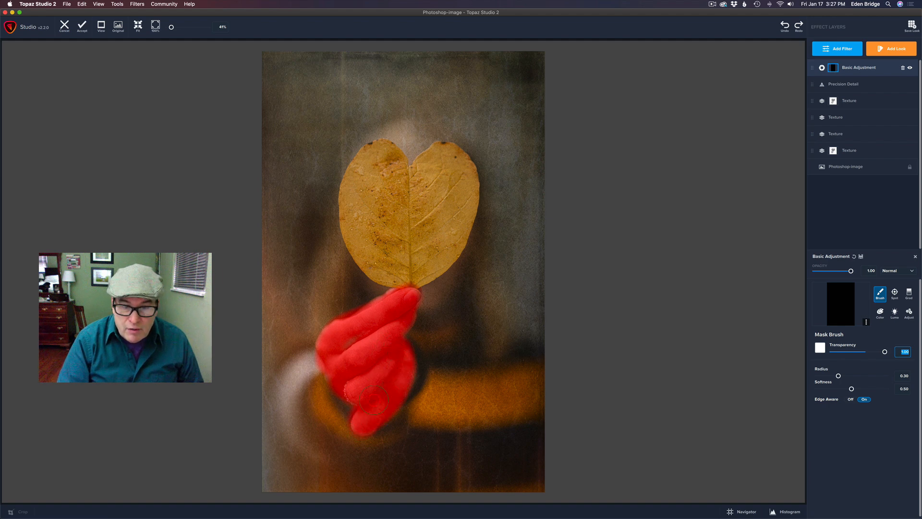
drag(343, 366, 374, 339)
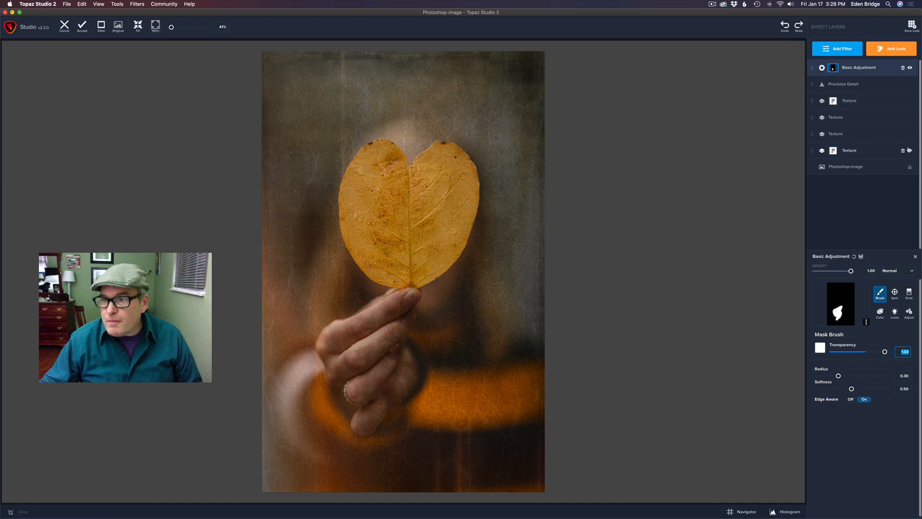
Soften the darkening of the hand by setting the Basic Adjustment exposure to about -0.21
click(873, 68)
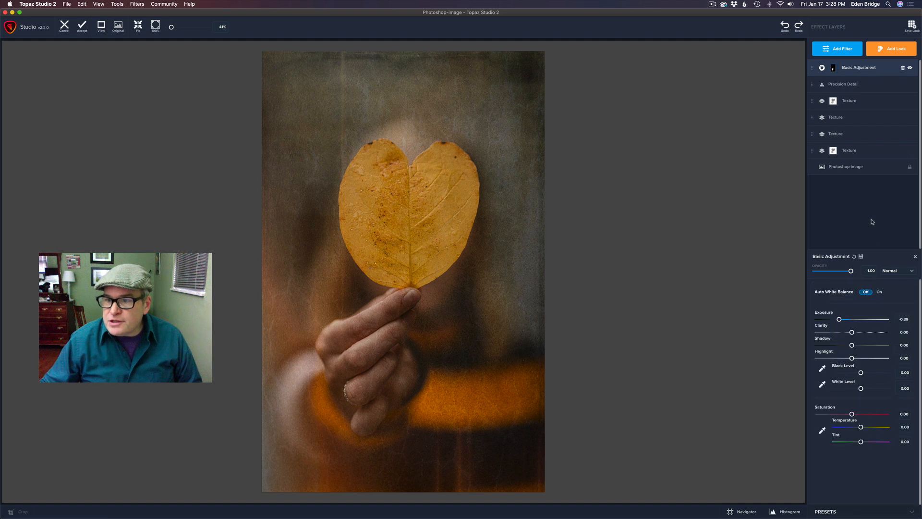
drag(840, 319, 842, 321)
drag(844, 320, 846, 320)
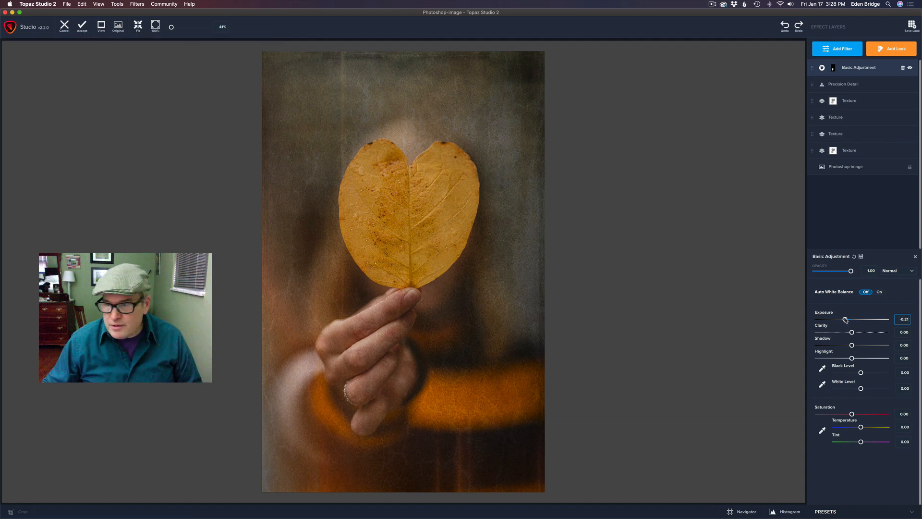
drag(846, 320, 845, 320)
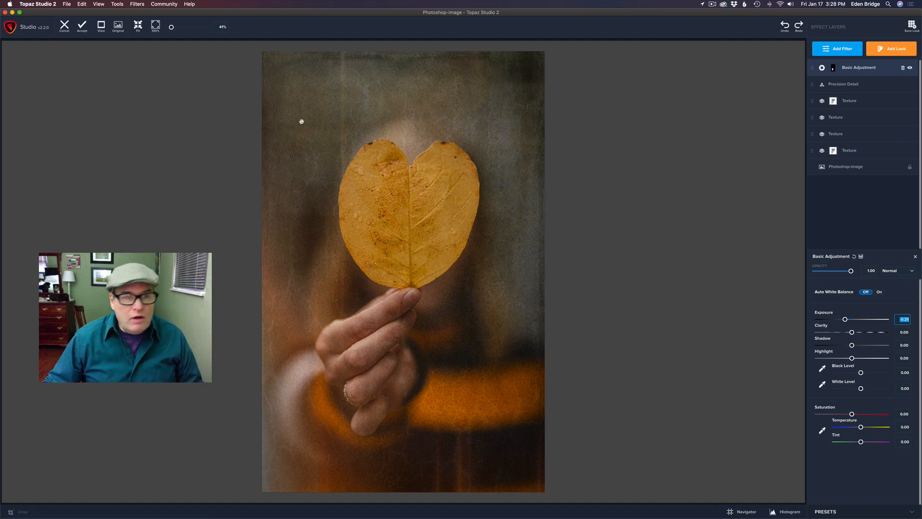
Accept the Topaz Studio edits to return to Photoshop and hide Layer 1
click(83, 28)
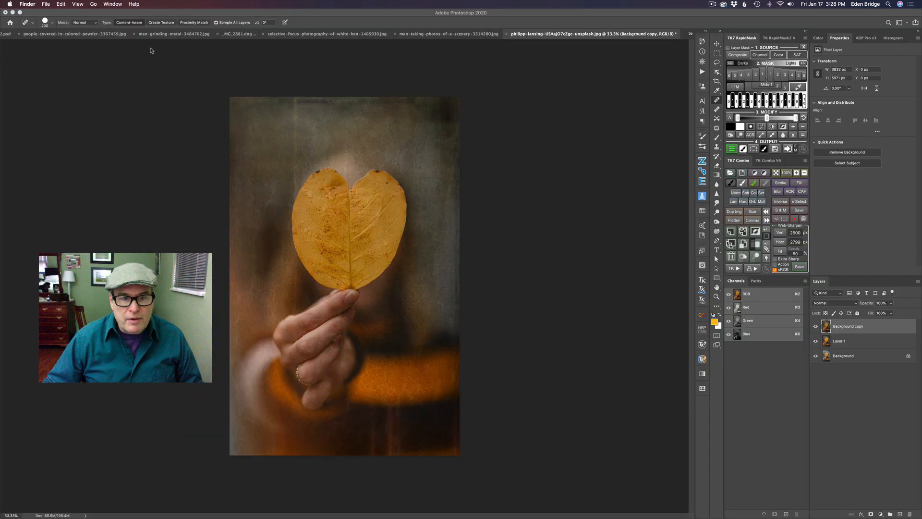
click(821, 325)
click(815, 341)
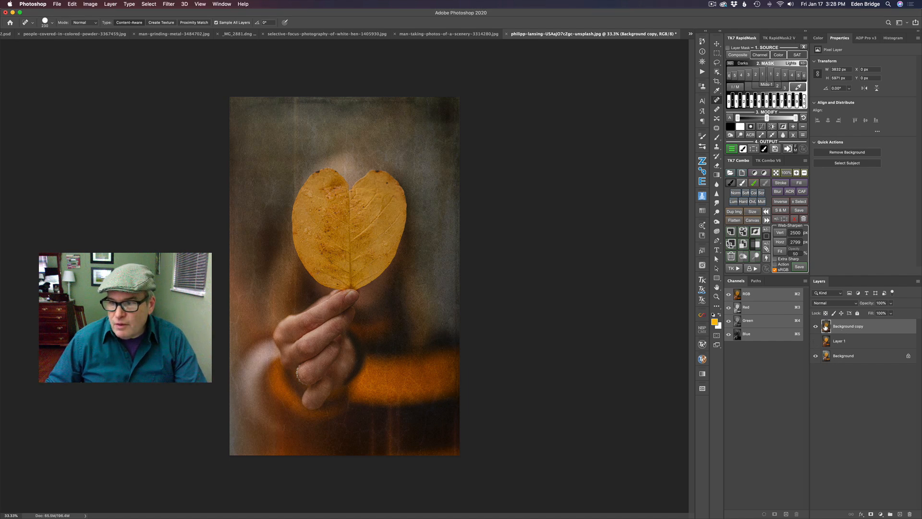
Toggle the Background copy layer's visibility to compare the textured result with the original photo
click(815, 327)
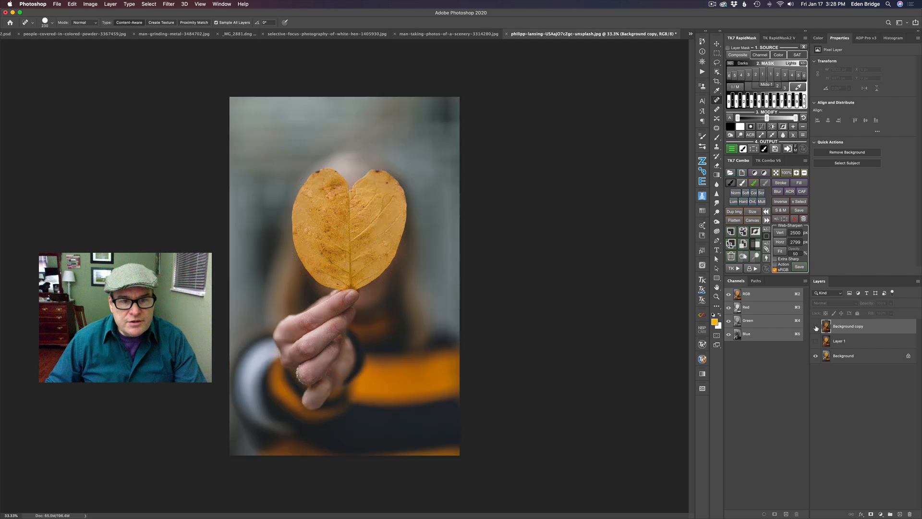
click(816, 328)
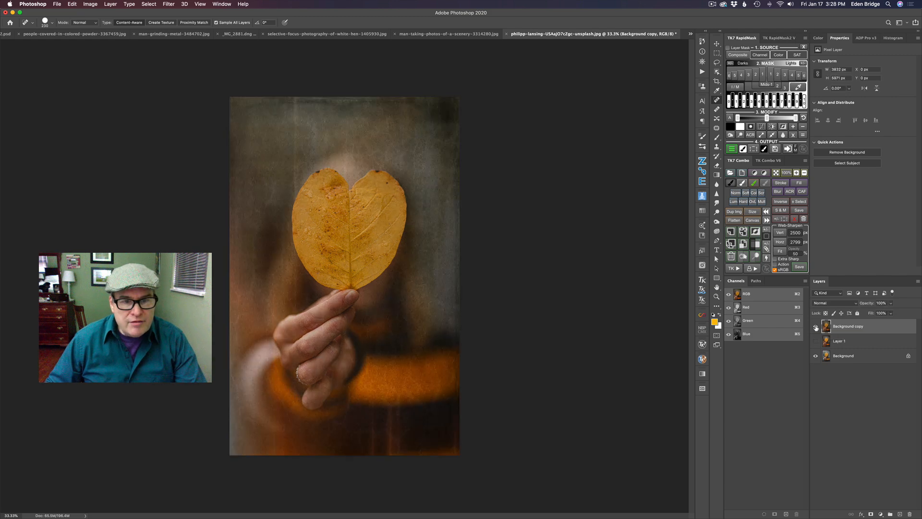
click(815, 328)
click(815, 327)
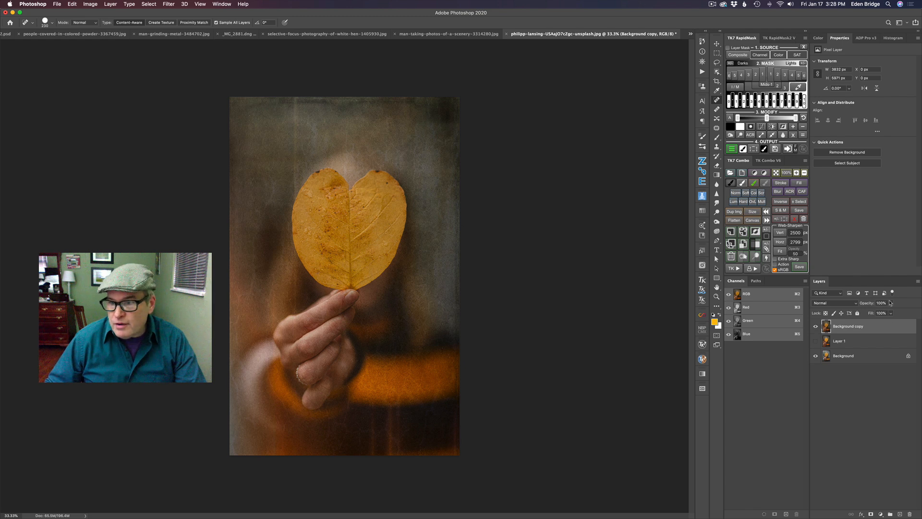
Lower the Background copy layer's opacity to 86% and compare the photo with and without it
drag(870, 305, 862, 304)
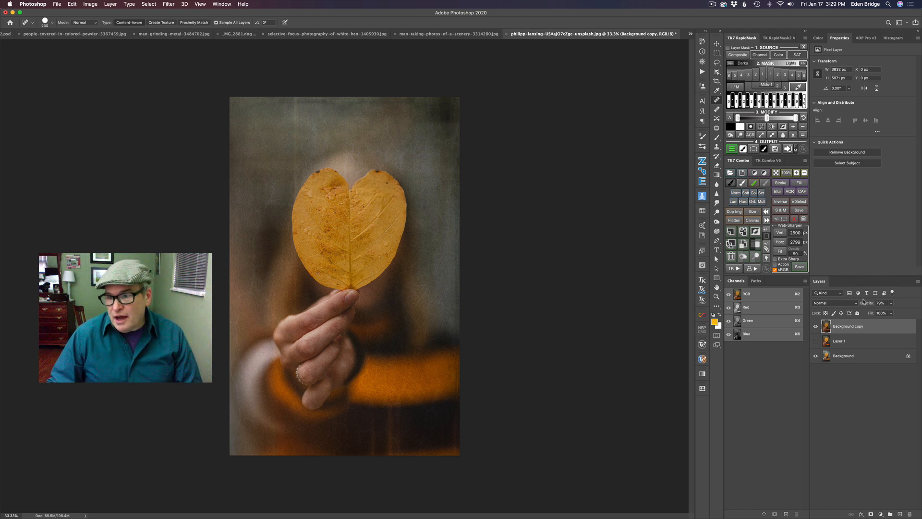
drag(868, 305, 871, 306)
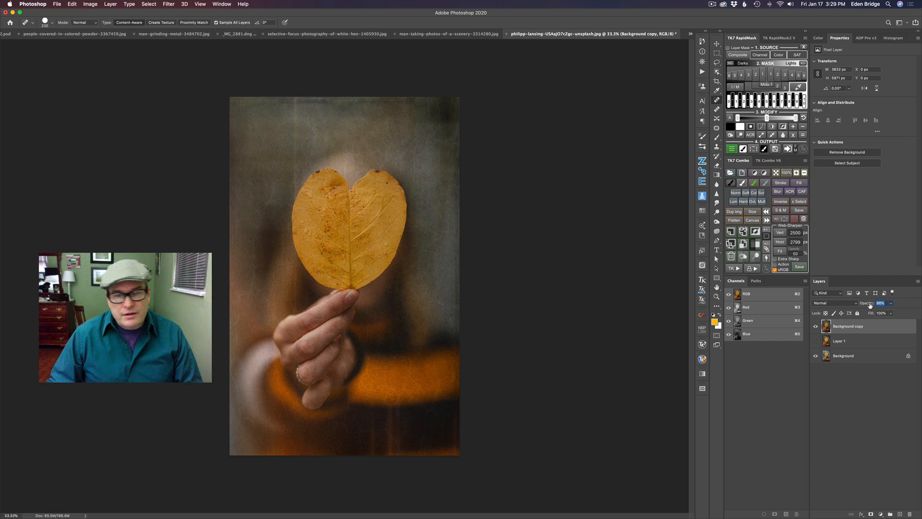
click(816, 327)
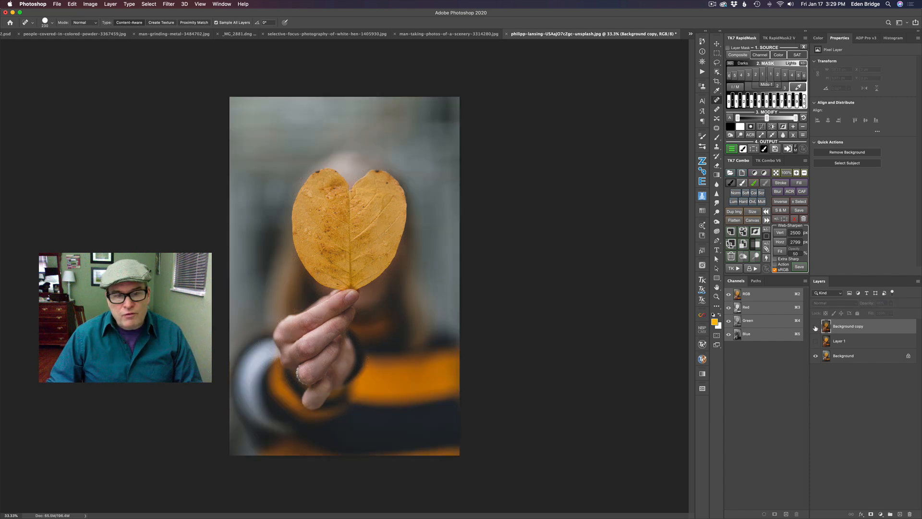
click(815, 327)
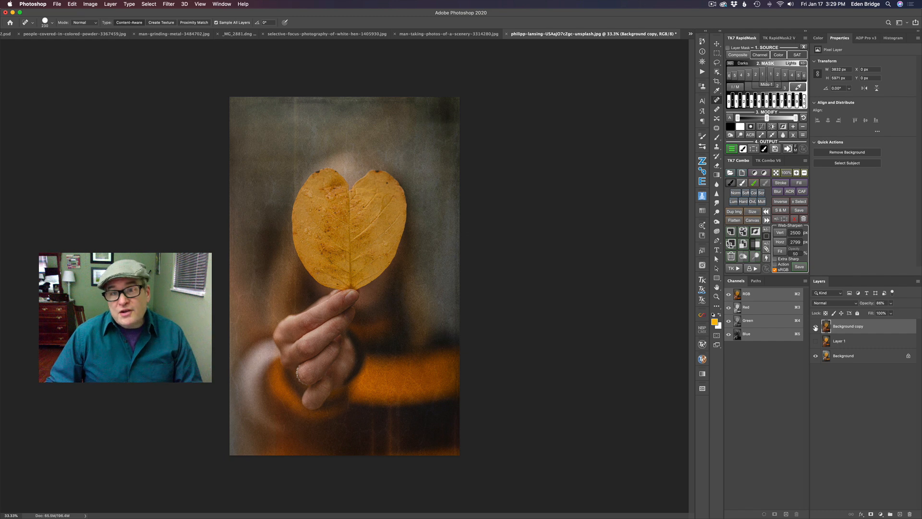